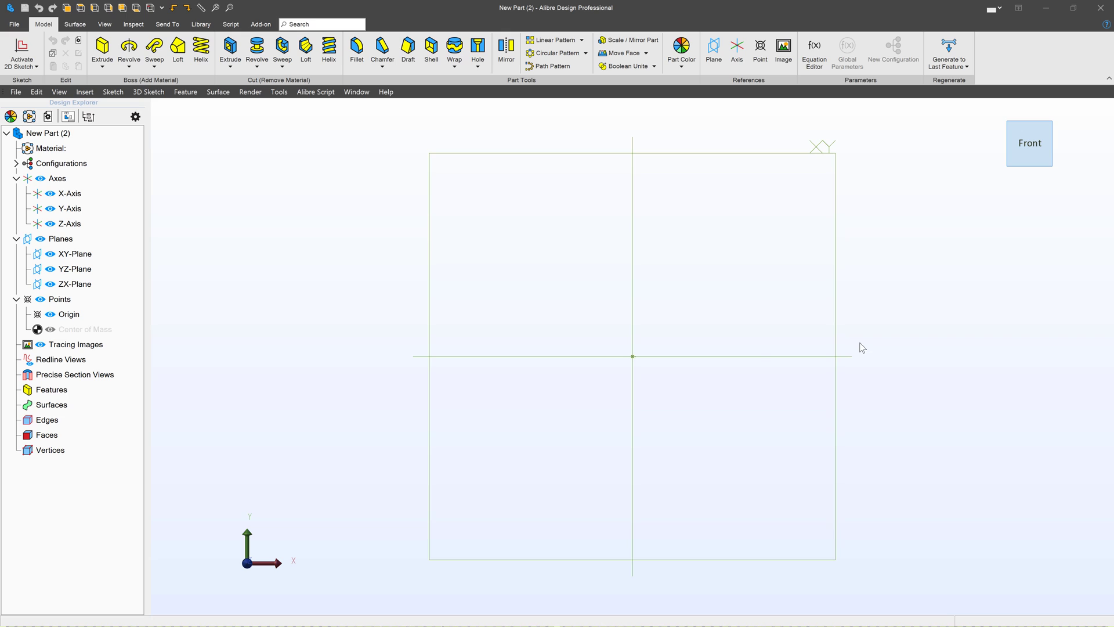
Start a ZX-Plane sketch; draw a line left from the origin and a tangent half-circle arc above it
click(744, 357)
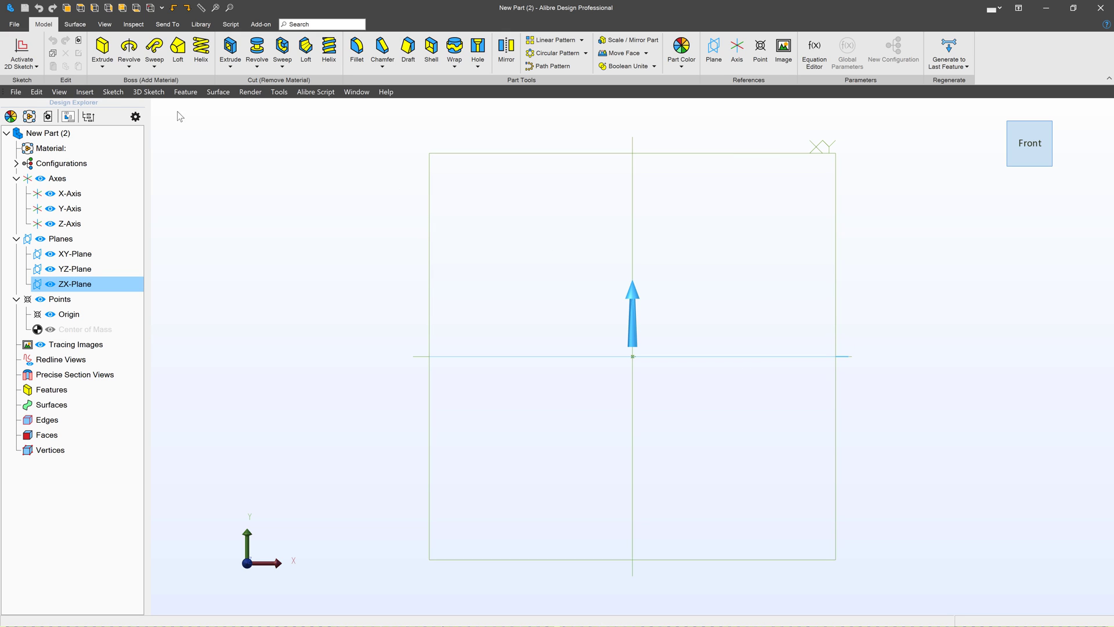
click(17, 64)
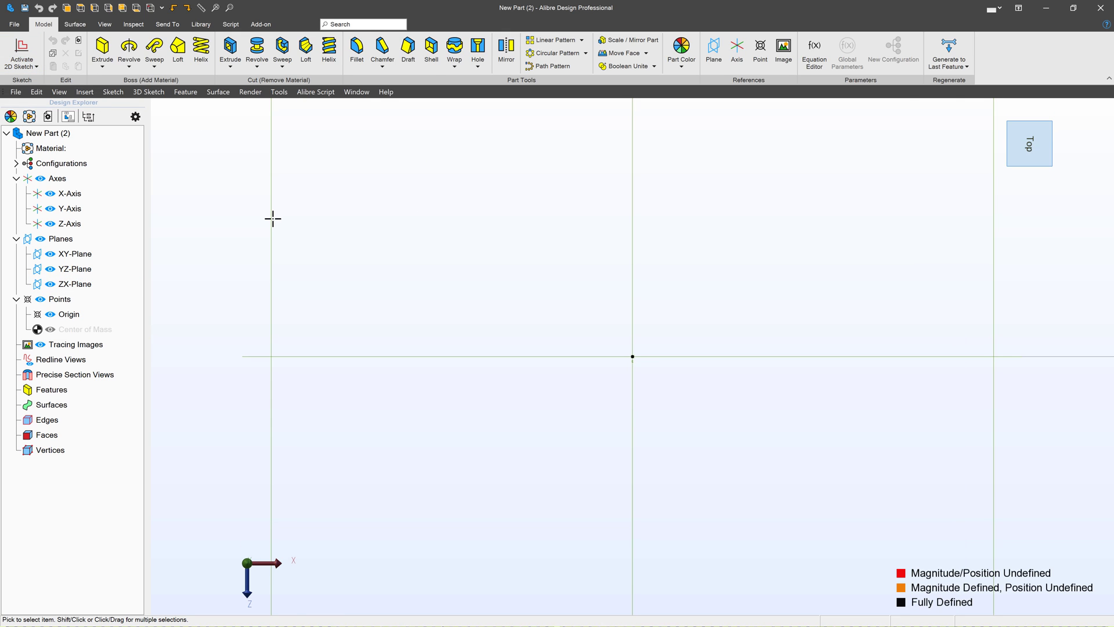
key(l)
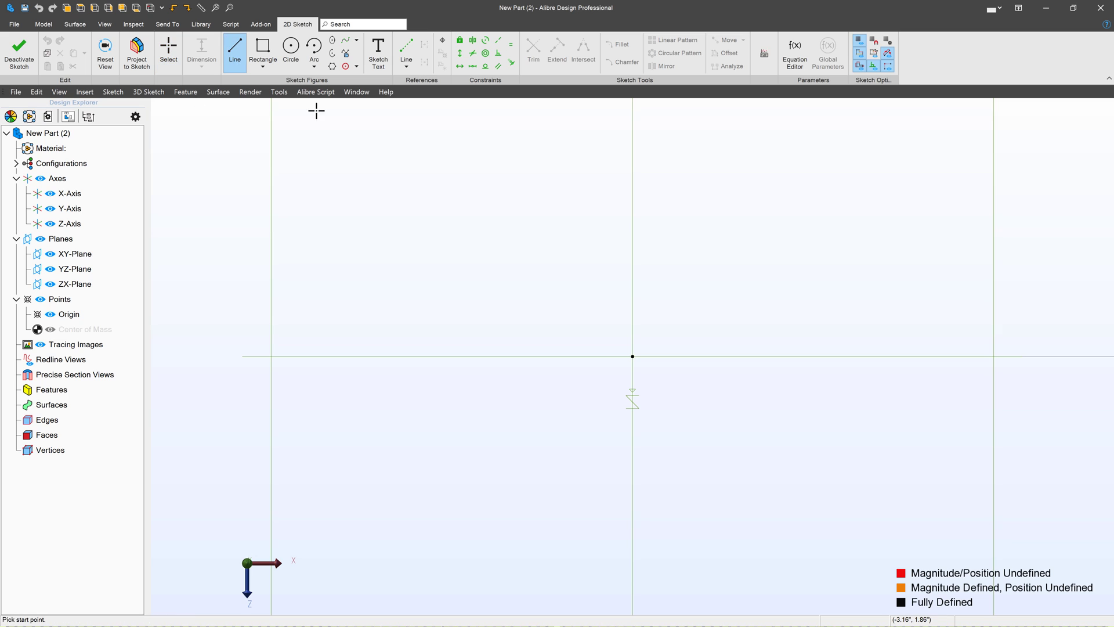
click(630, 356)
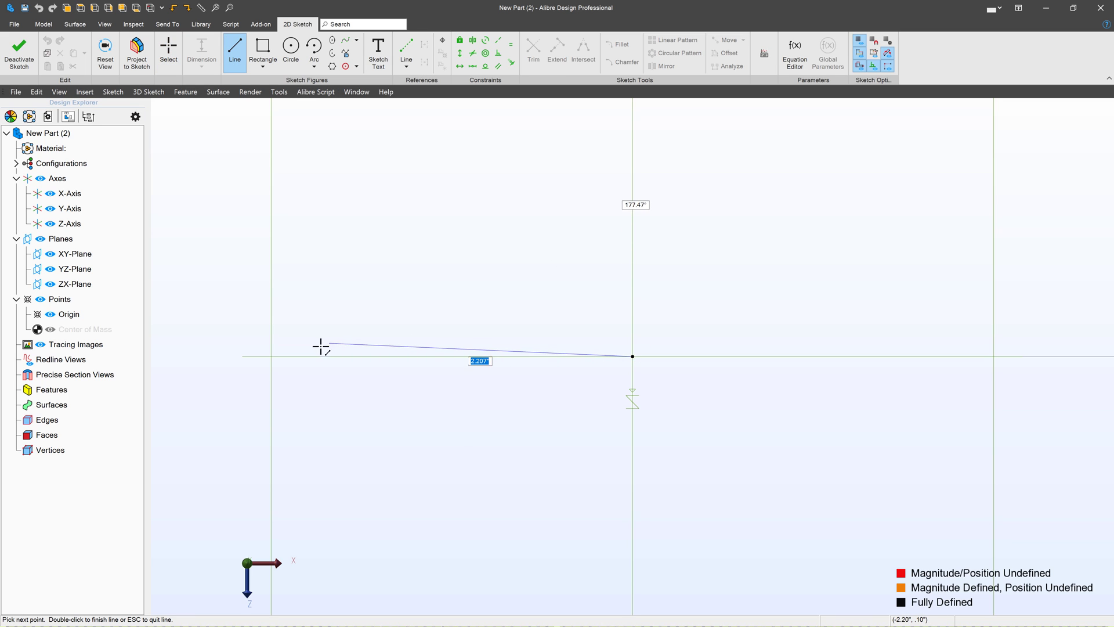
click(310, 356)
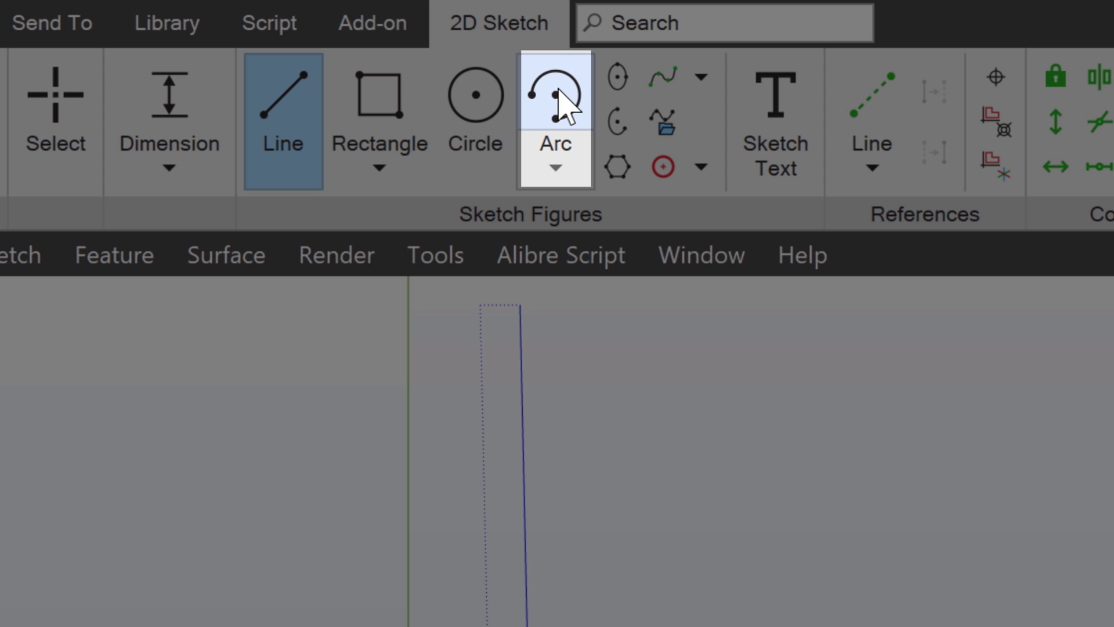
click(329, 51)
click(566, 181)
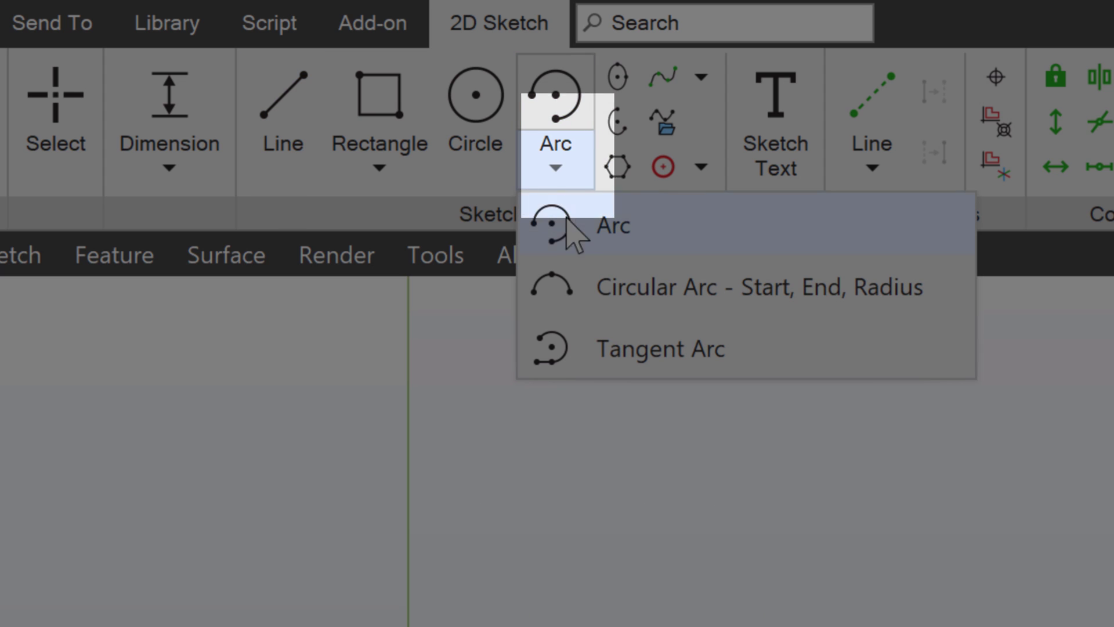
click(634, 355)
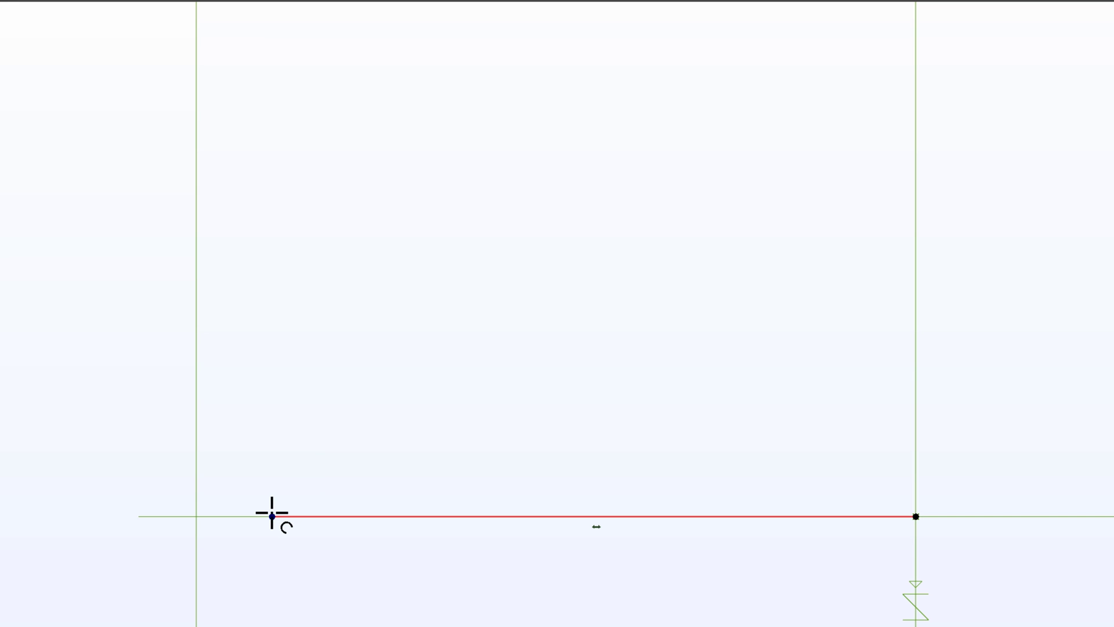
click(271, 515)
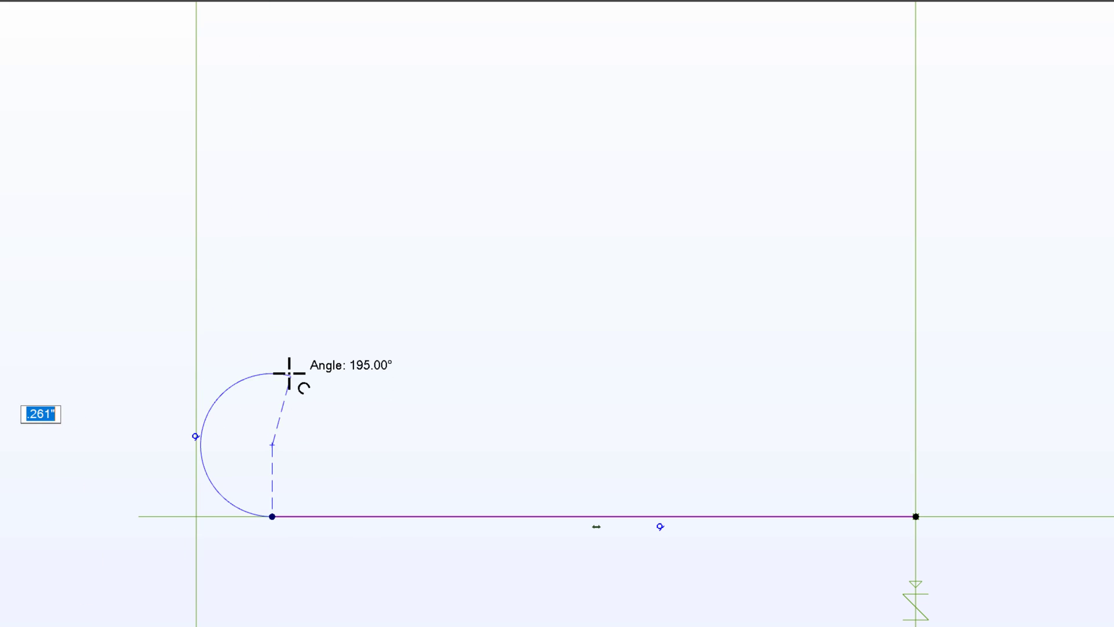
click(271, 363)
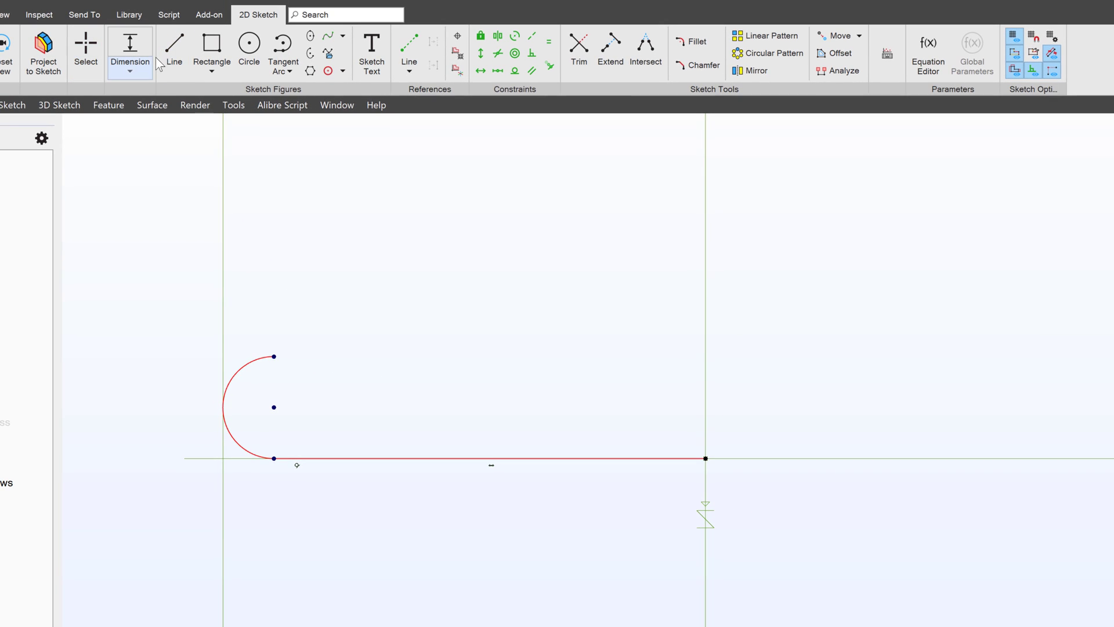
Add the upper line back above the origin, a right tangent arc downward, and a bottom line leftward
click(174, 51)
click(274, 356)
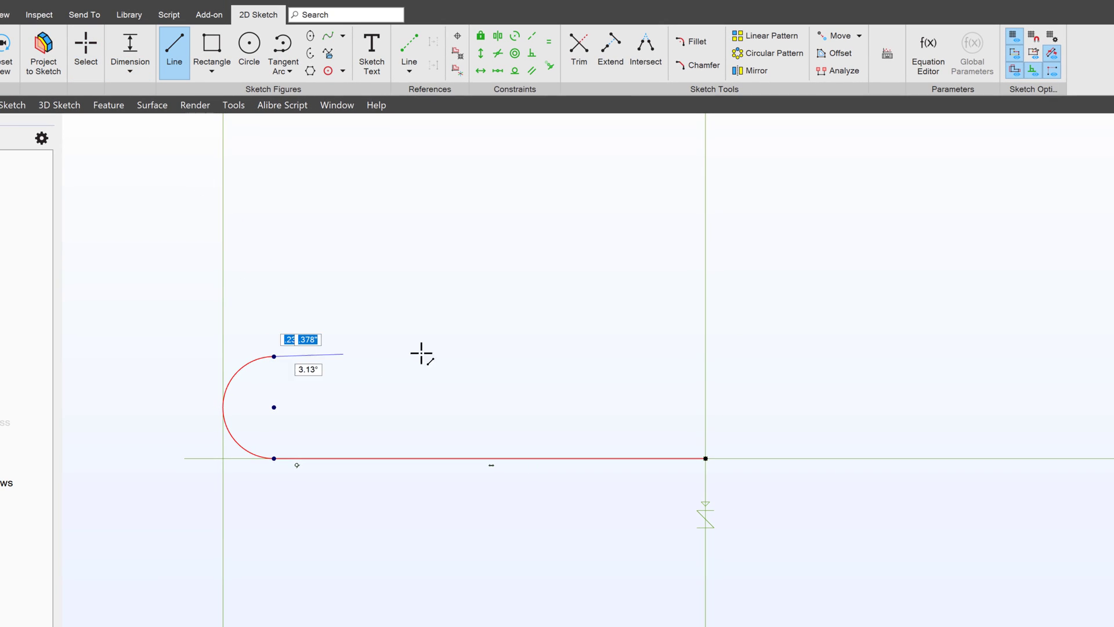
click(704, 356)
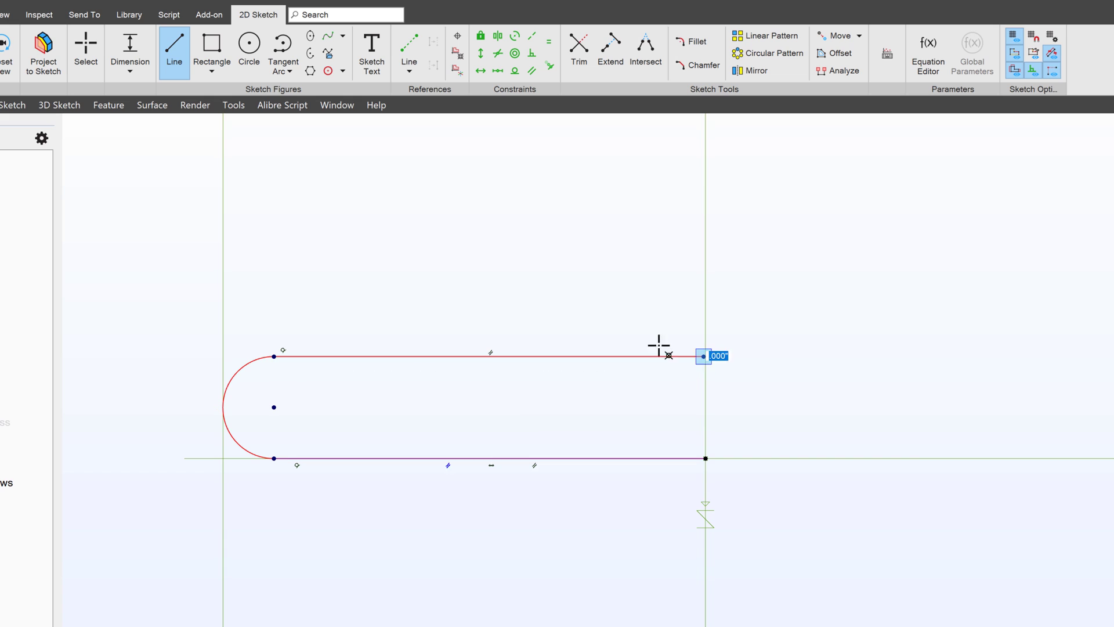
click(284, 61)
click(704, 355)
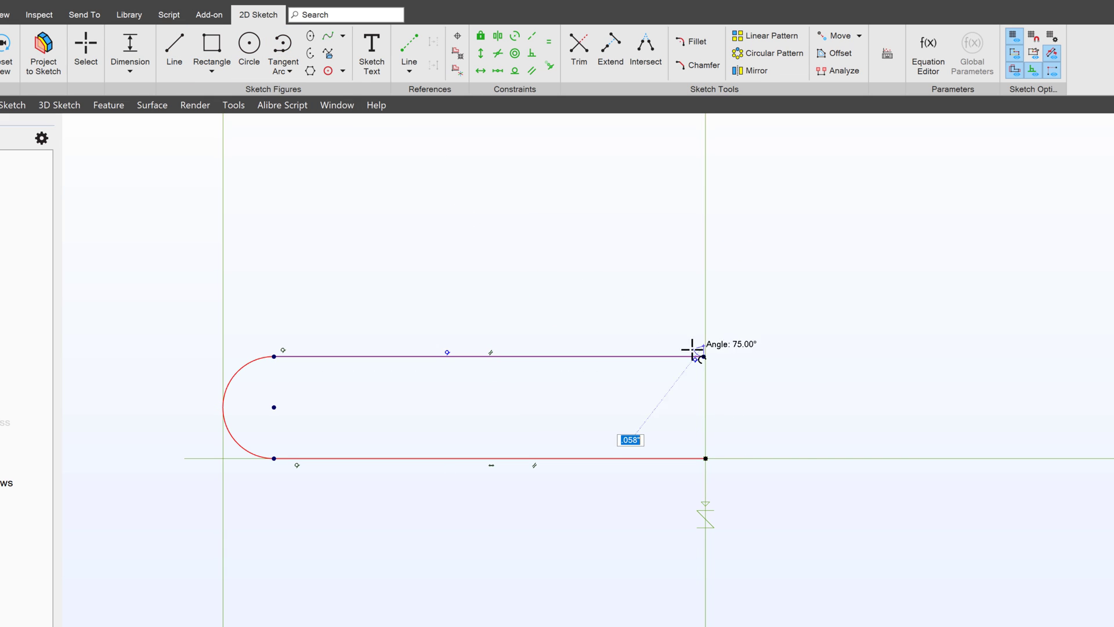
click(705, 518)
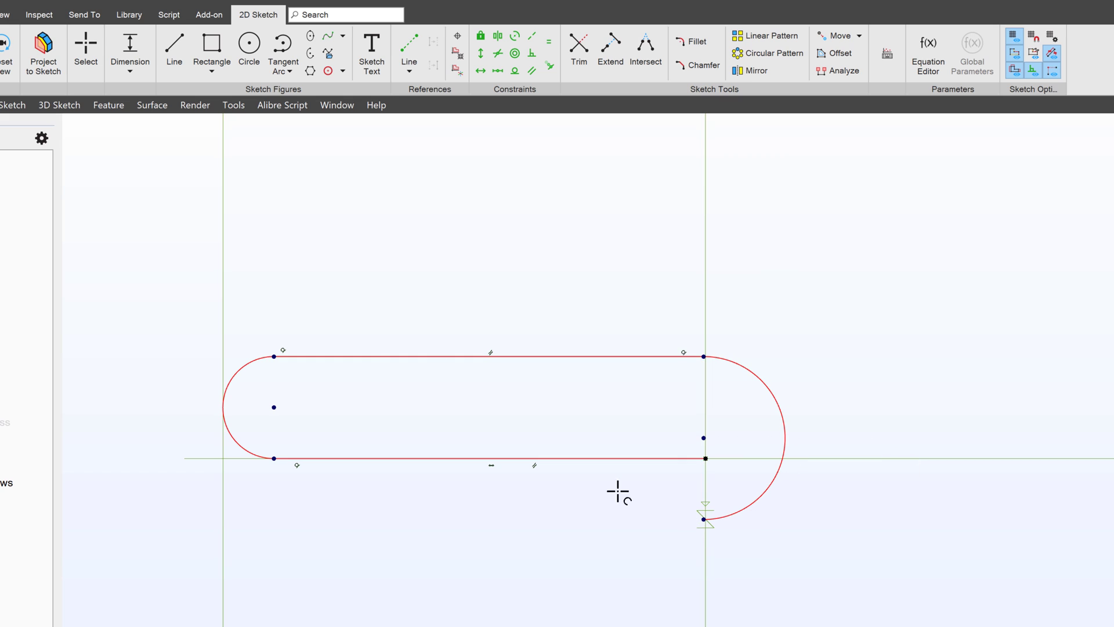
click(175, 53)
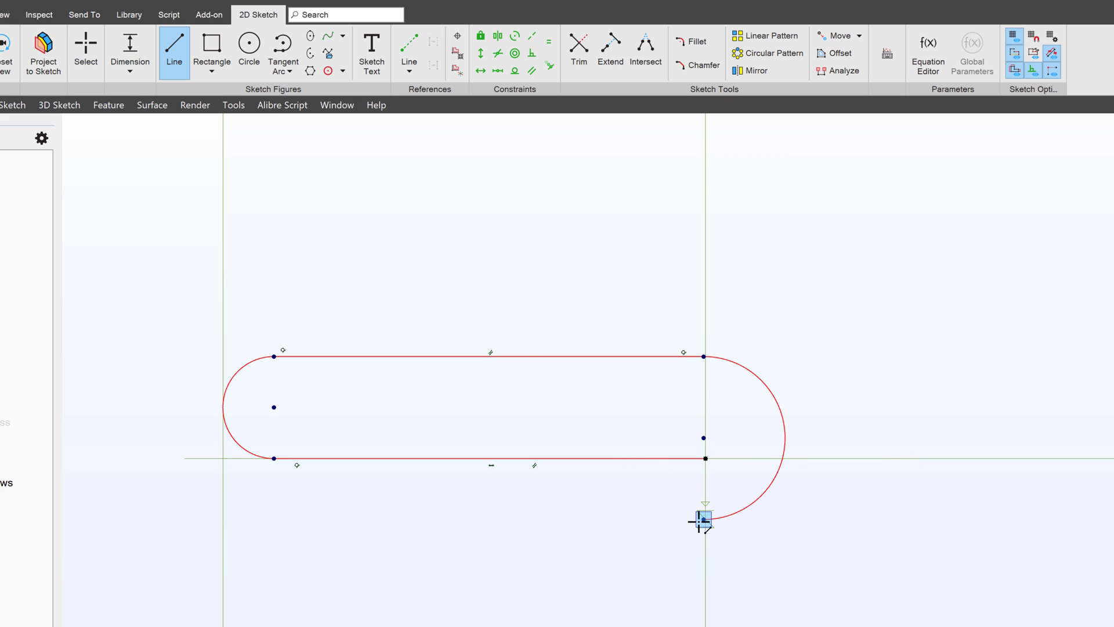
click(669, 522)
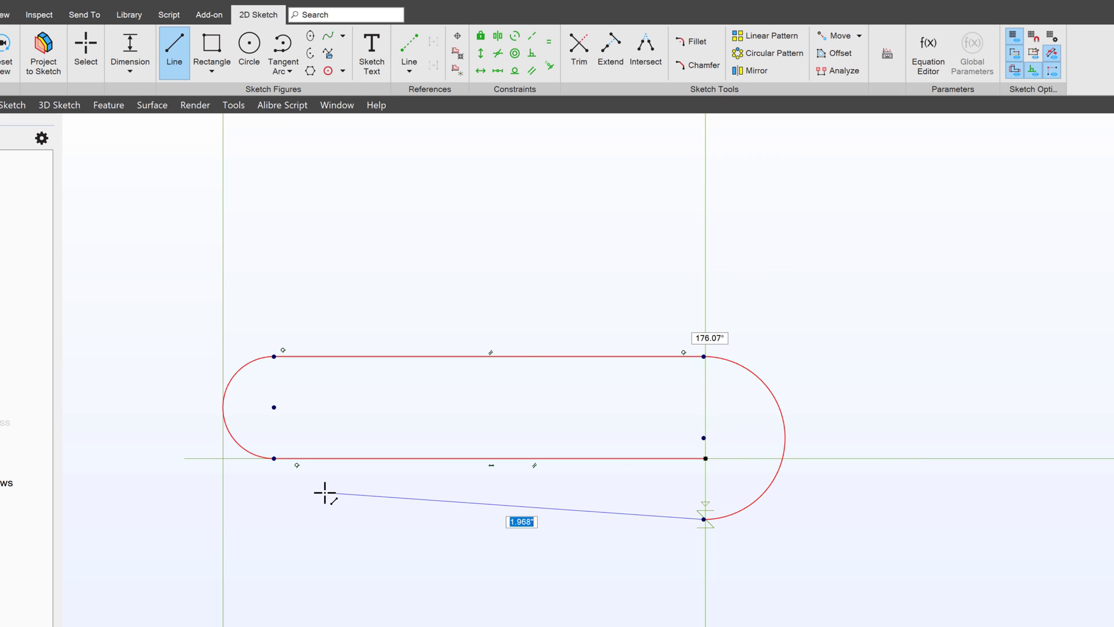
click(230, 520)
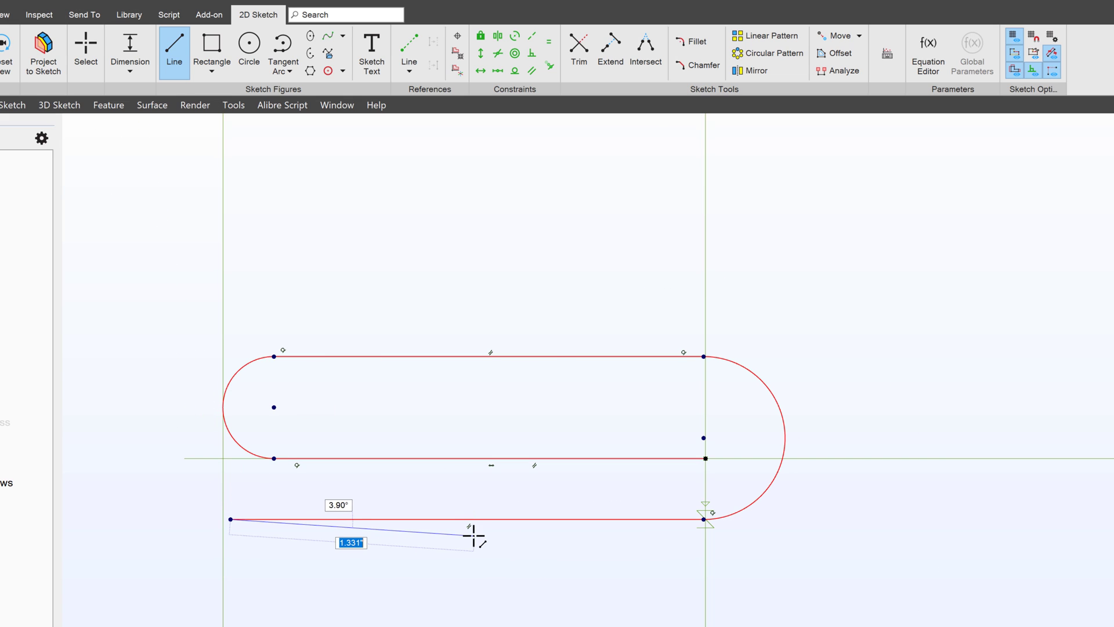
Draw the large outer tangent arc upward and the outer top line ending above the origin
key(Escape)
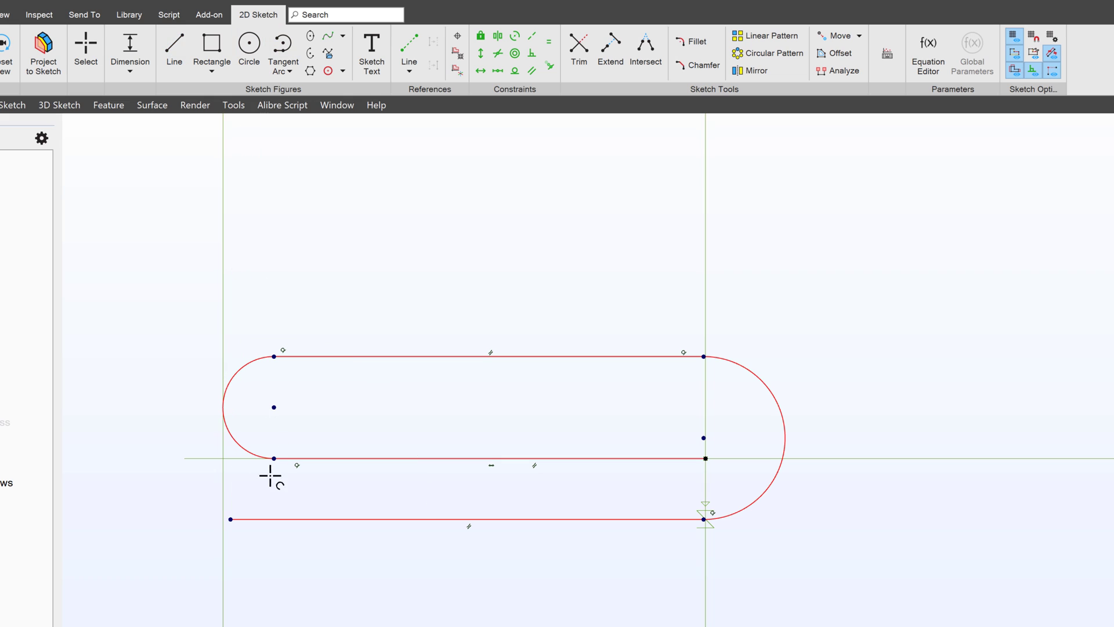
click(230, 518)
click(242, 247)
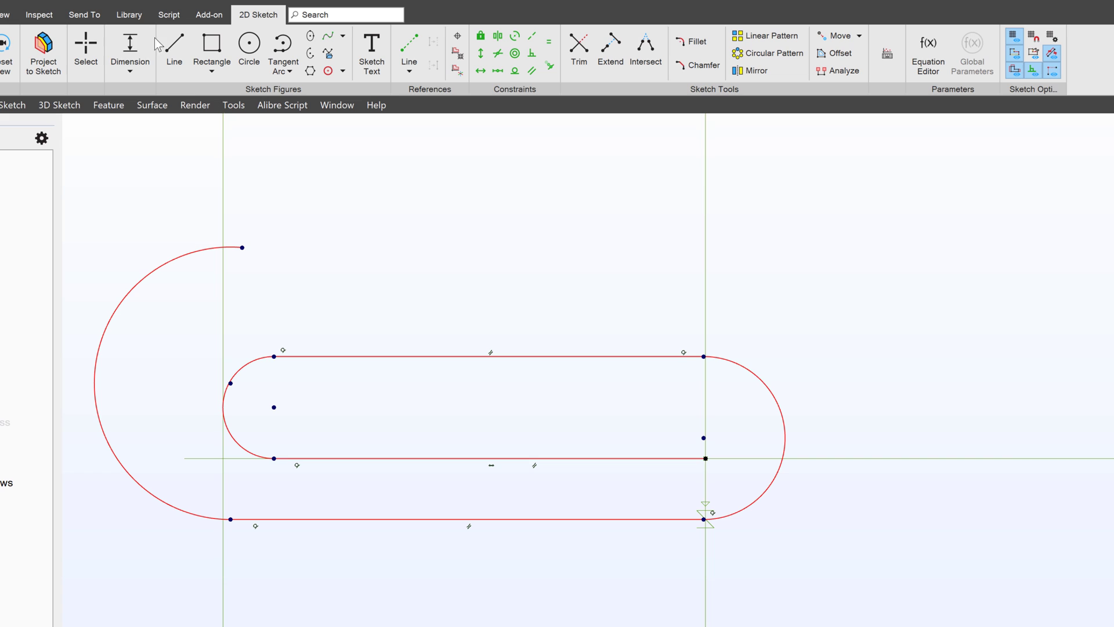
click(176, 52)
click(242, 248)
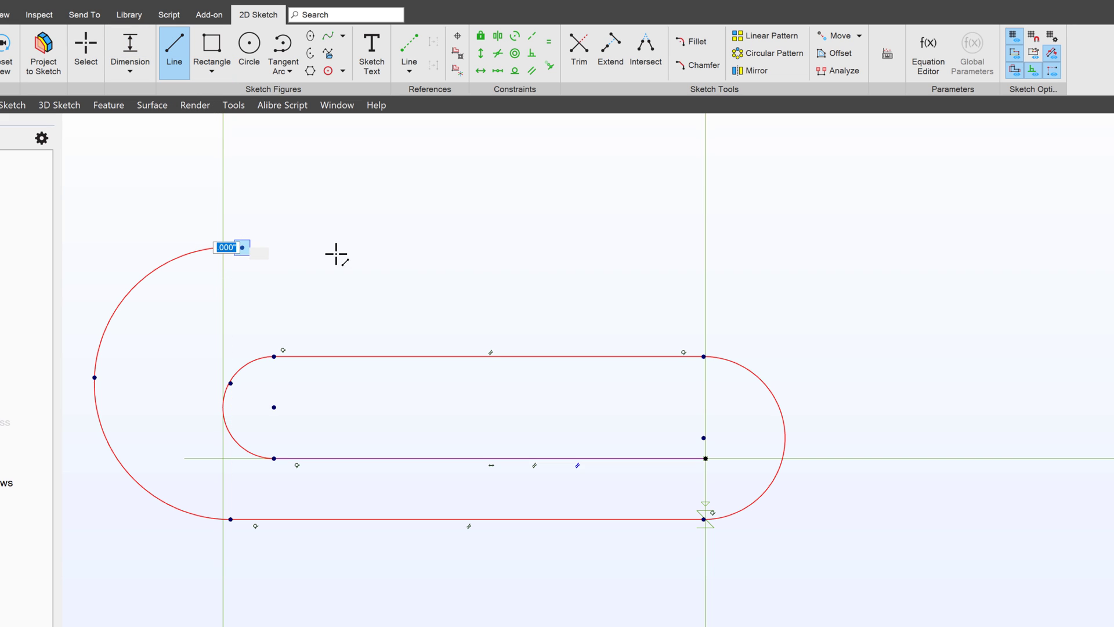
click(709, 247)
key(Escape)
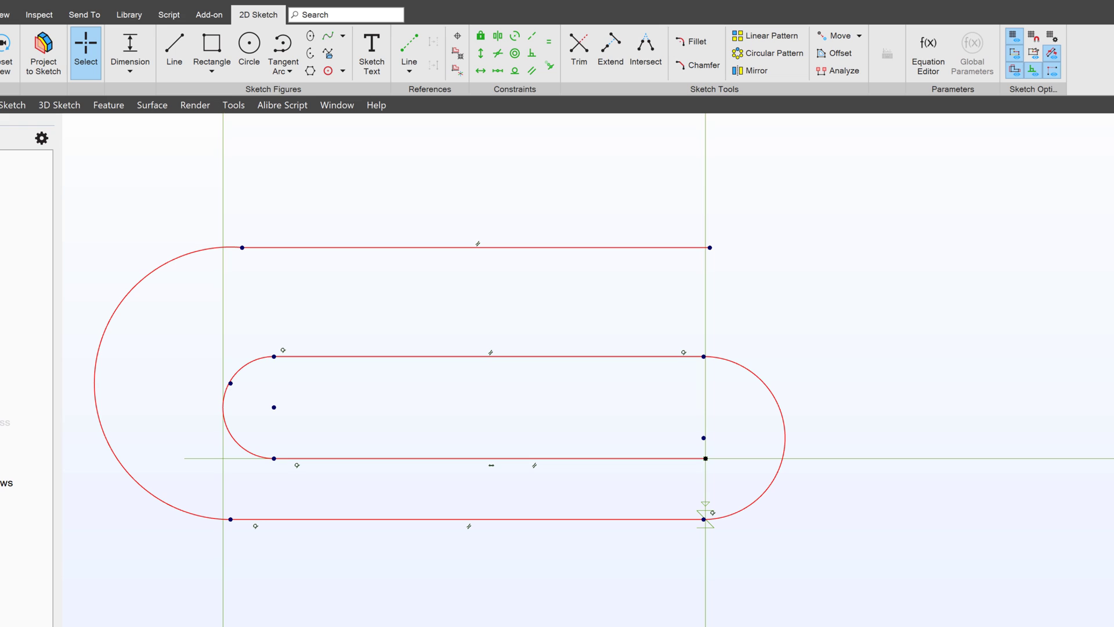
Dimension the right end arc with a .1 radius
click(793, 402)
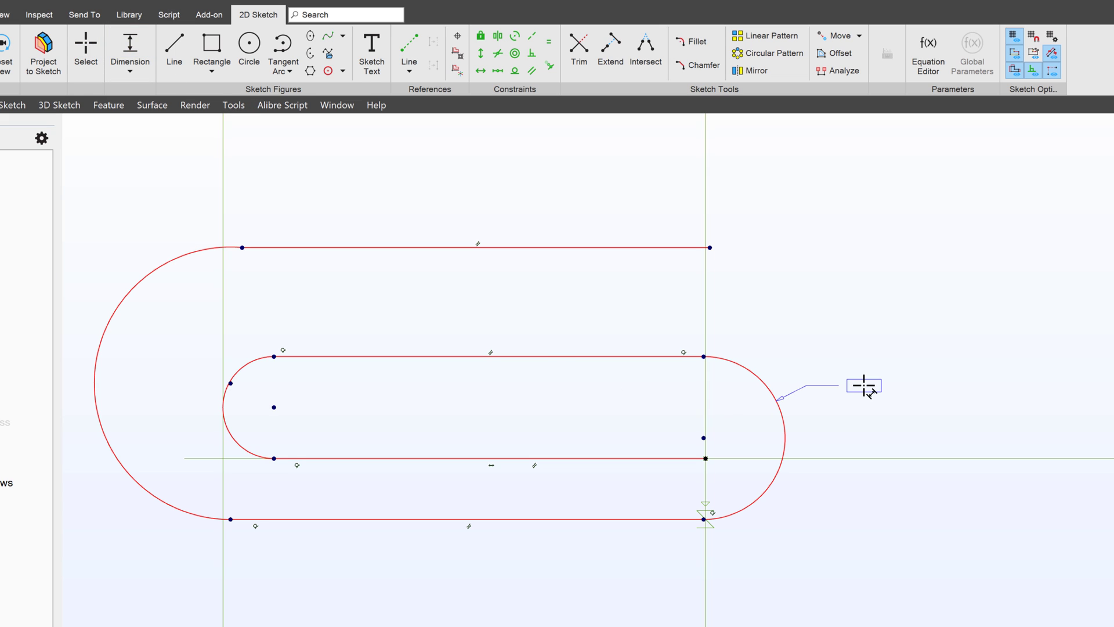
click(863, 386)
text(.1)
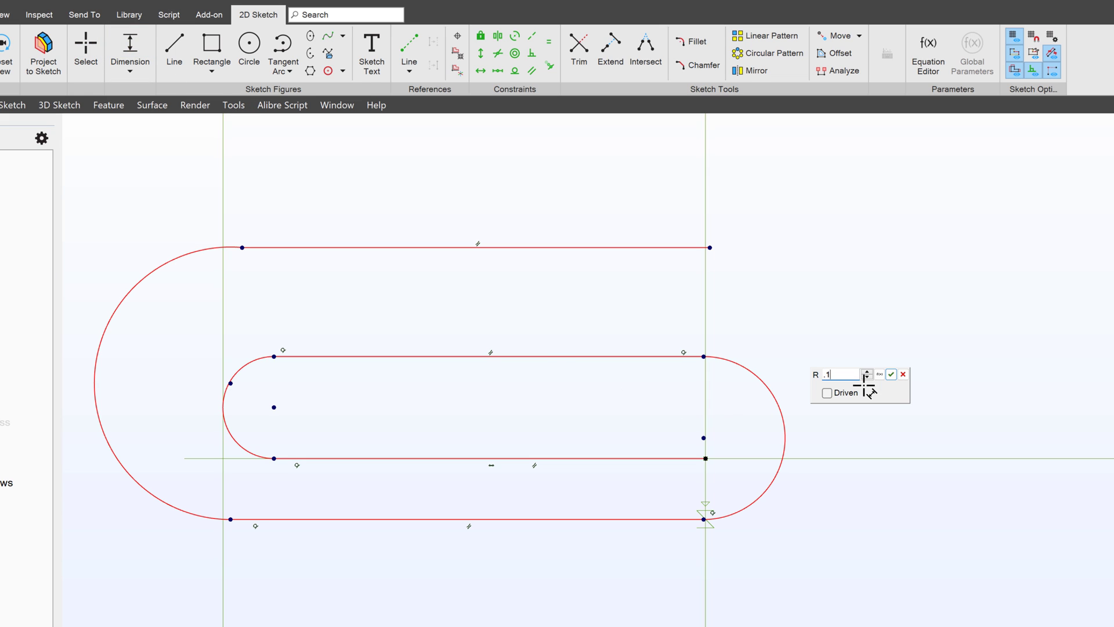
key(Return)
key(Escape)
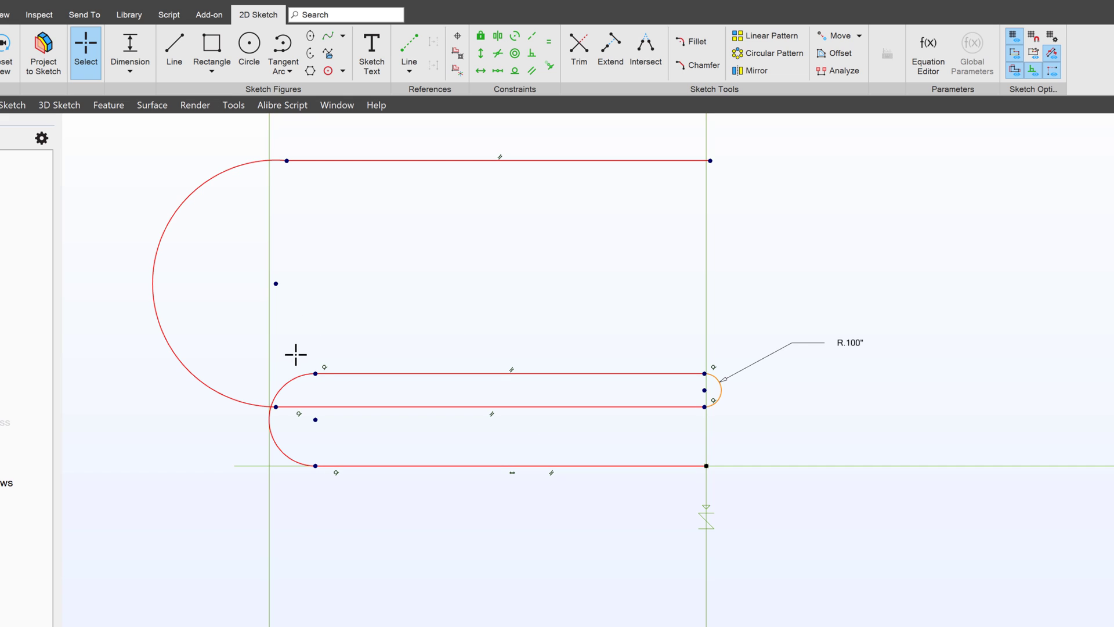
Pull the middle line toward the bottom line and dimension their gap at .050"
mouse_move(276, 406)
mouse_down()
mouse_move(295, 486)
mouse_move(292, 470)
mouse_up()
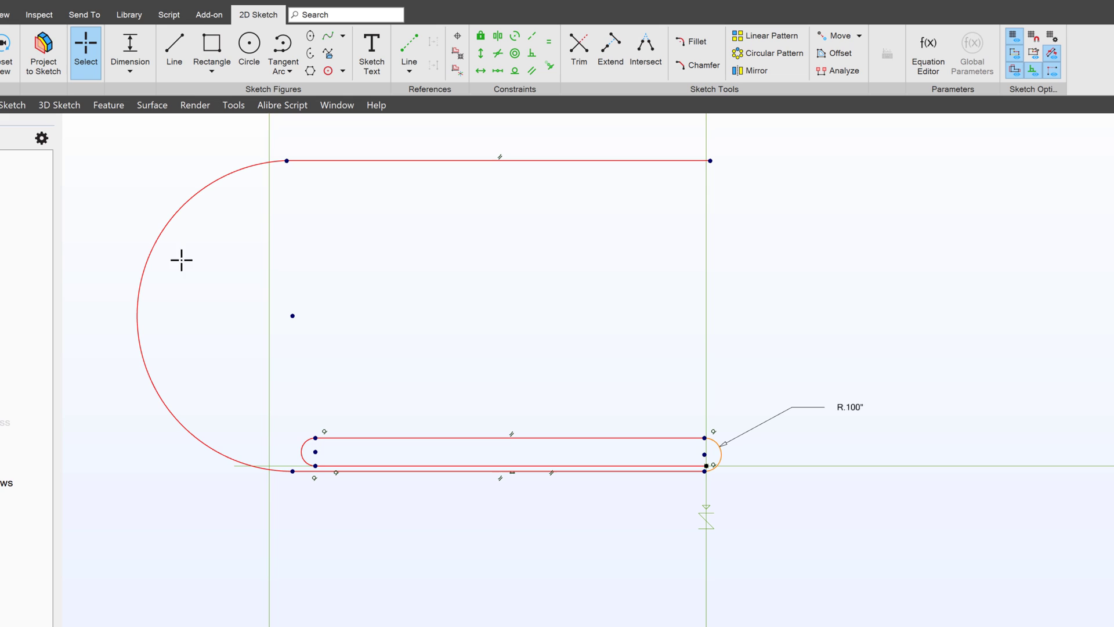
scroll(812, 493, up, 2)
scroll(749, 494, up, 2)
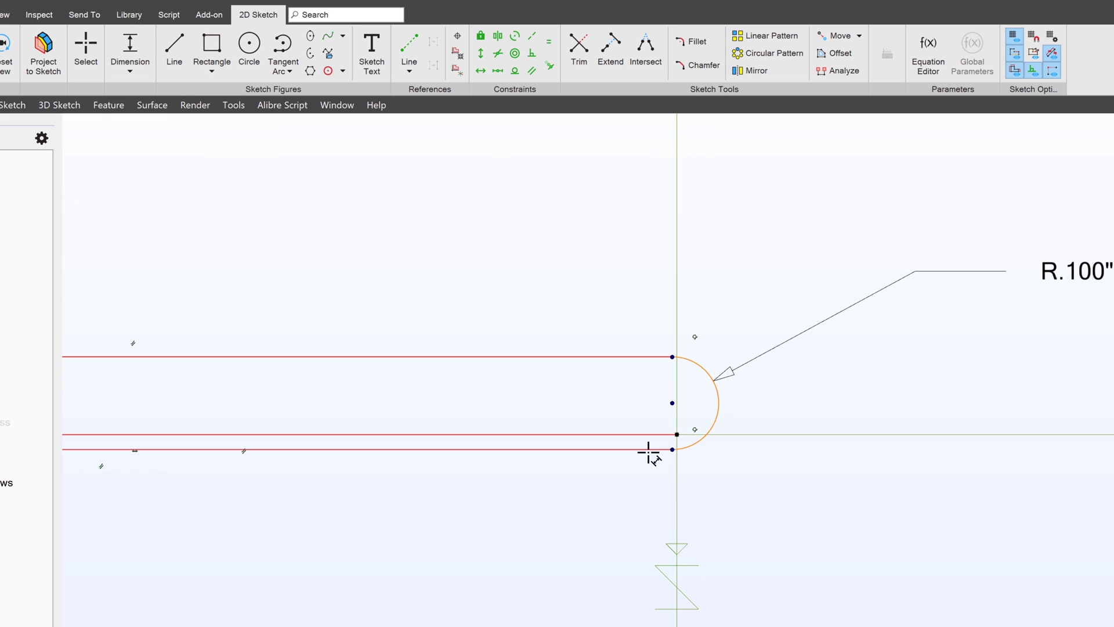
scroll(653, 450, up, 2)
click(671, 449)
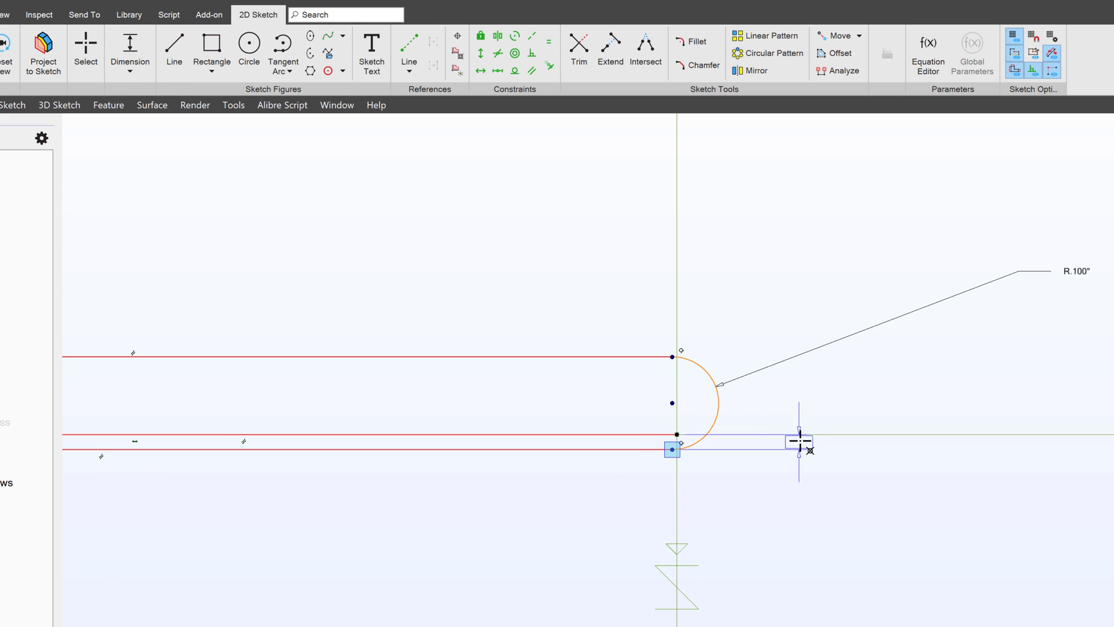
click(806, 434)
click(808, 446)
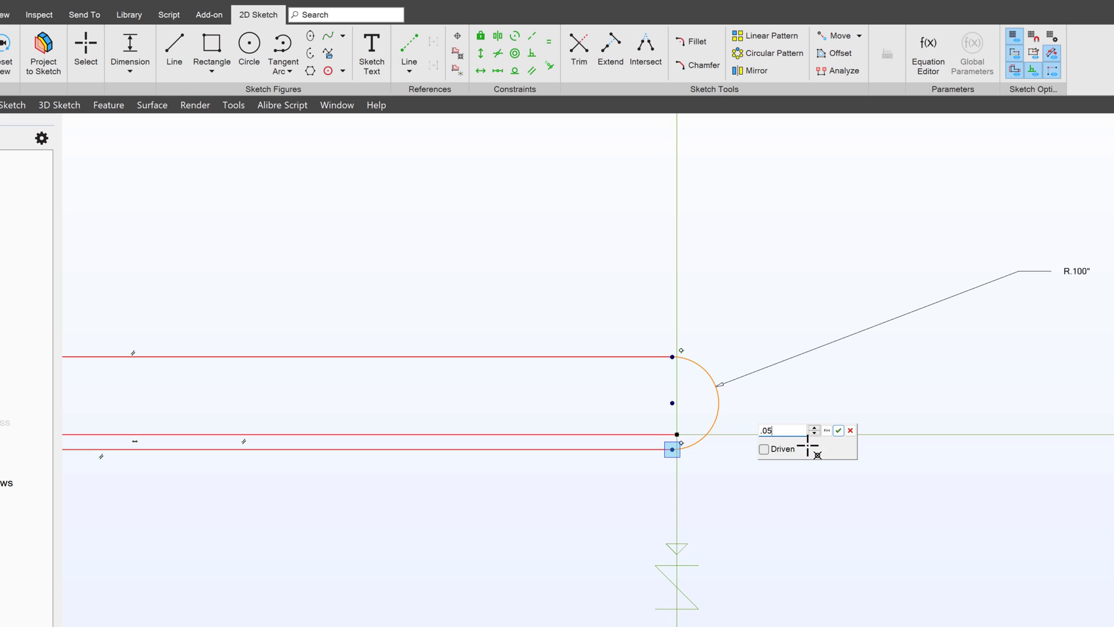
key(Return)
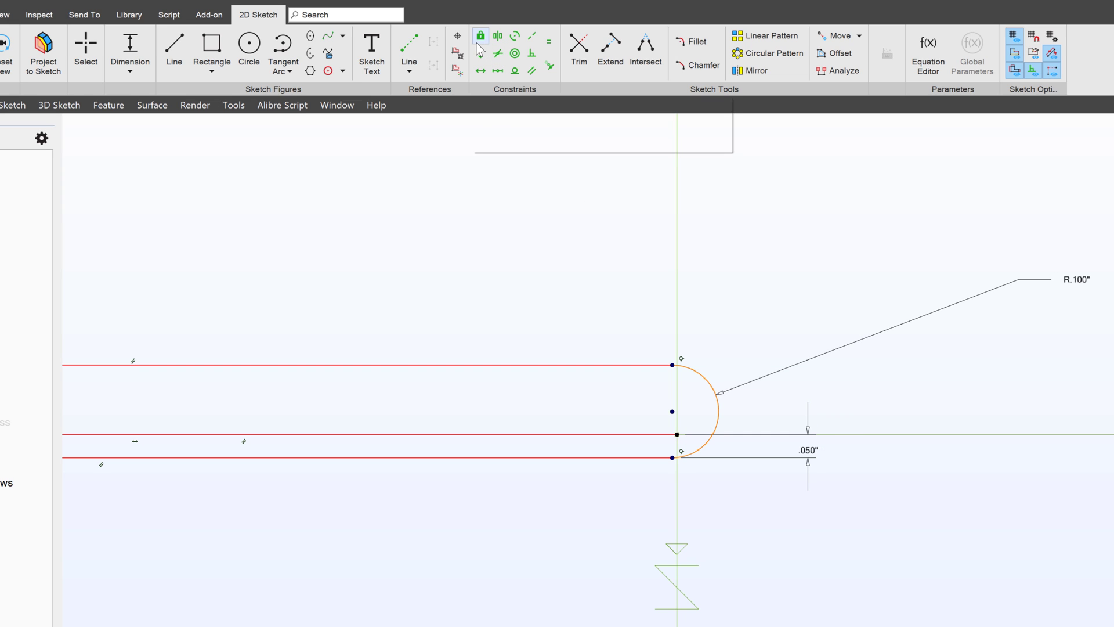
Vertically align the line endpoint with the small arc's lower endpoint
click(480, 53)
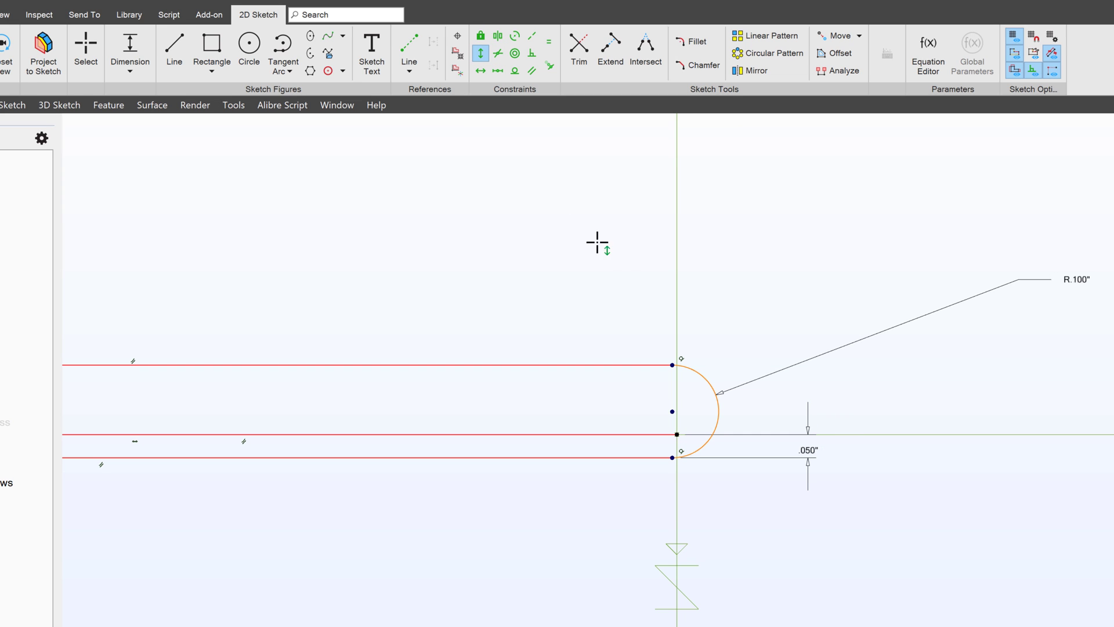
click(678, 433)
scroll(753, 490, down, 4)
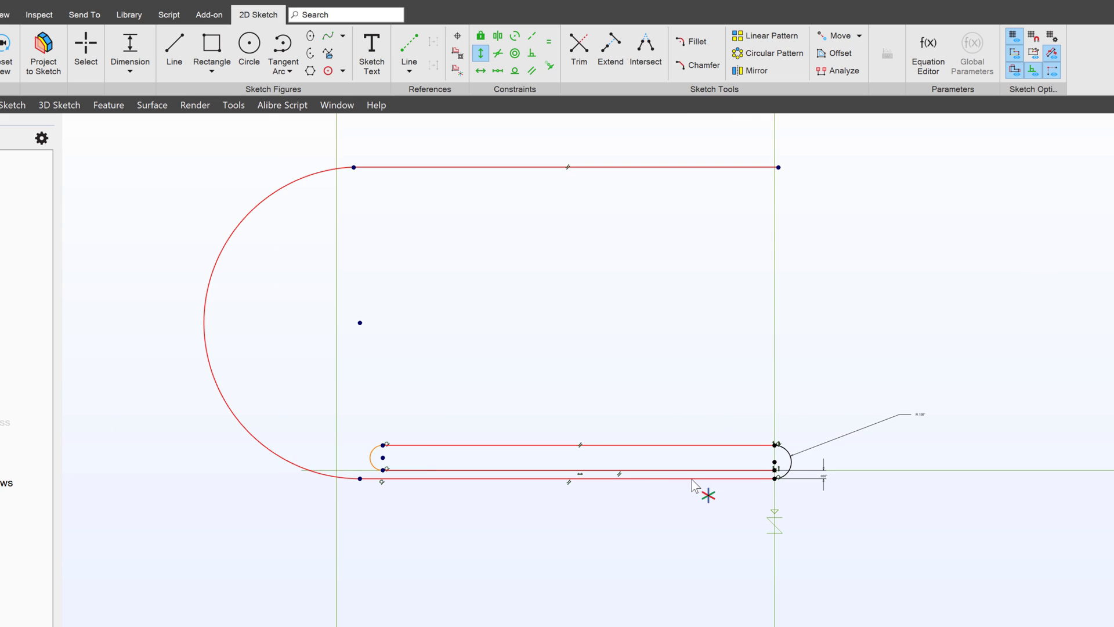
scroll(381, 476, up, 4)
click(445, 451)
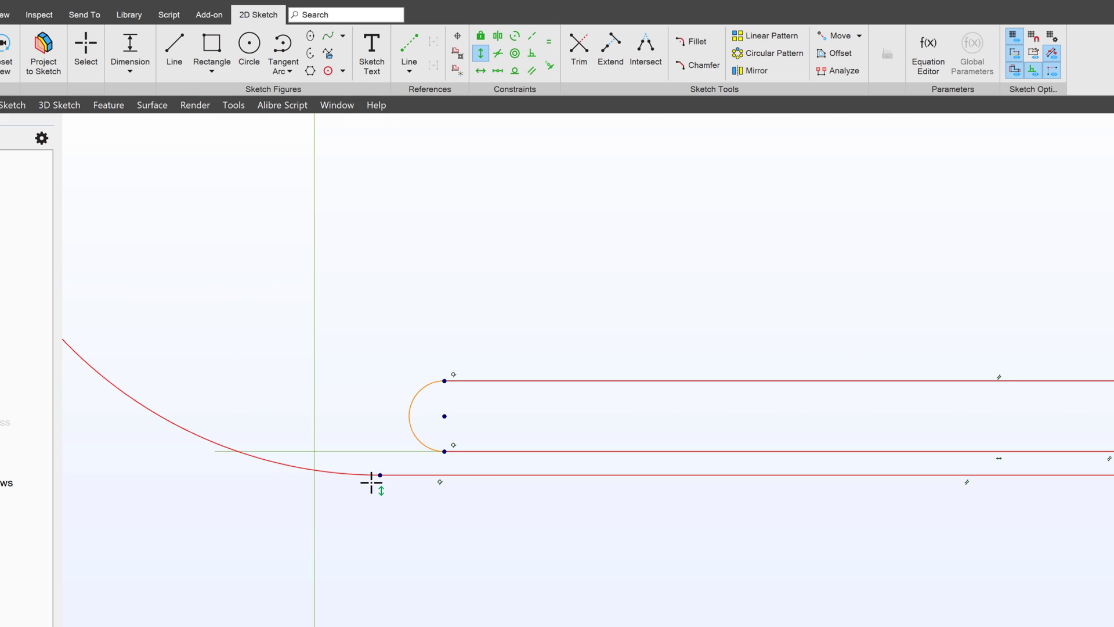
click(381, 474)
scroll(373, 542, down, 4)
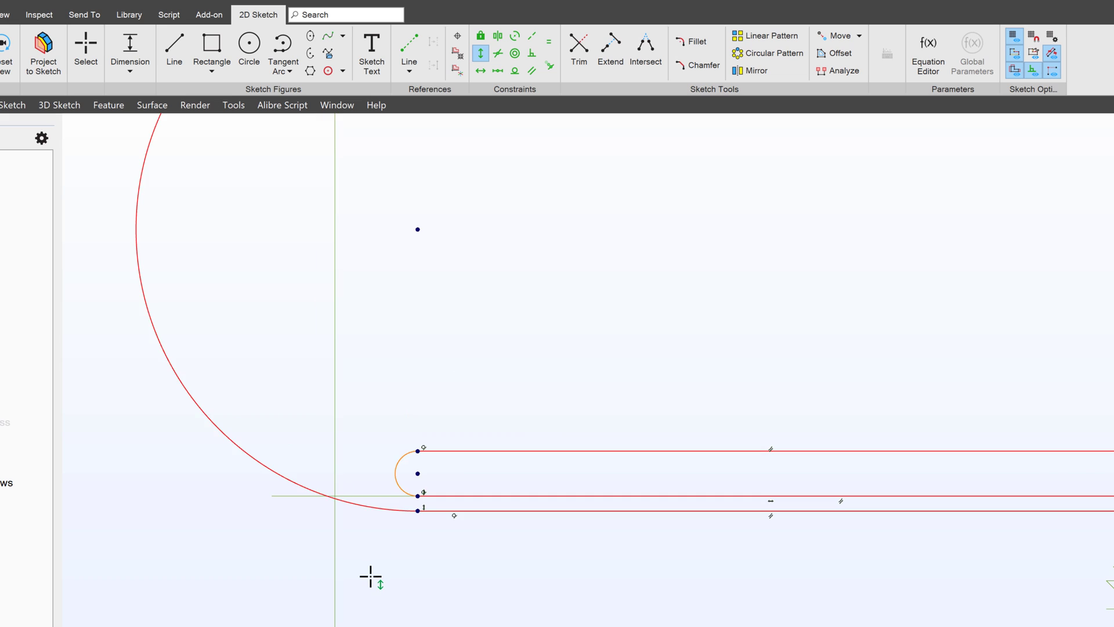
scroll(370, 576, down, 1)
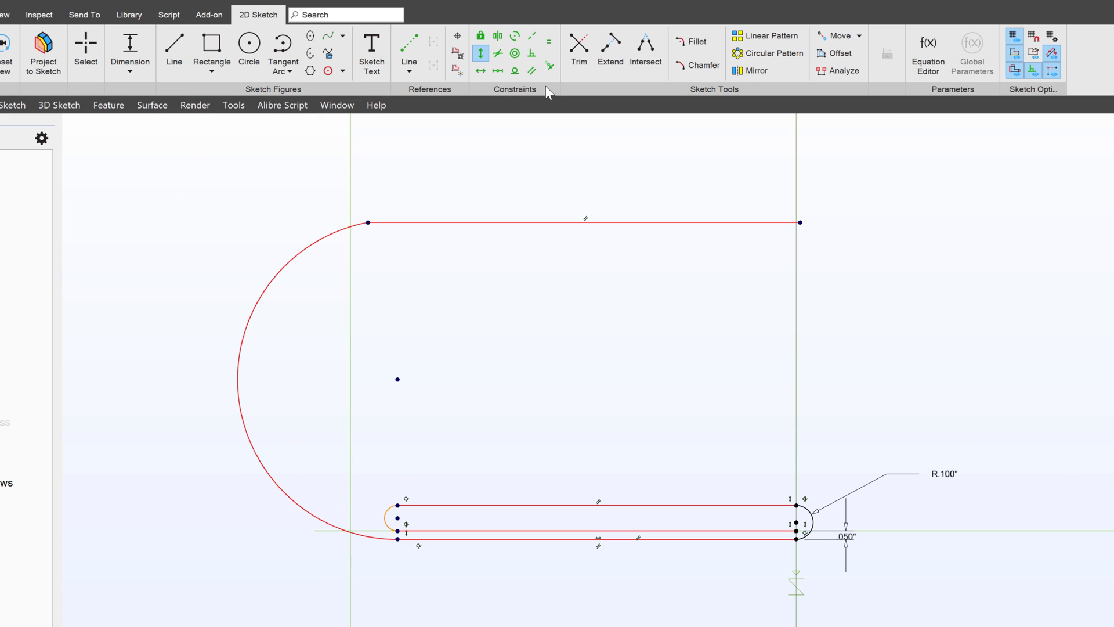
Make the long top line tangent to the large arc
click(513, 70)
click(349, 225)
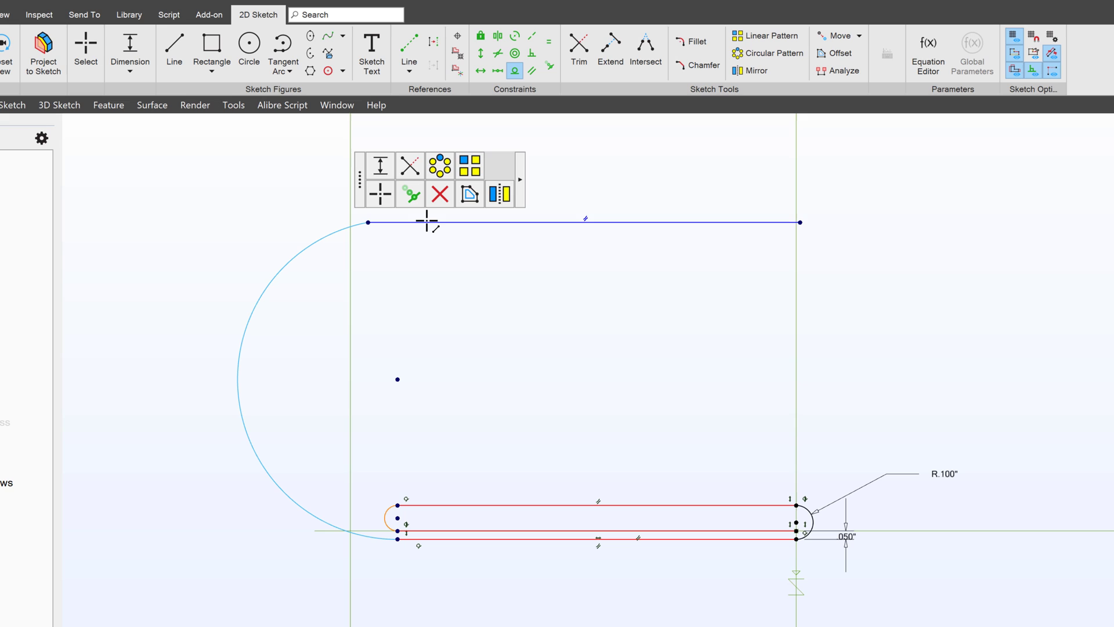
click(428, 223)
key(Escape)
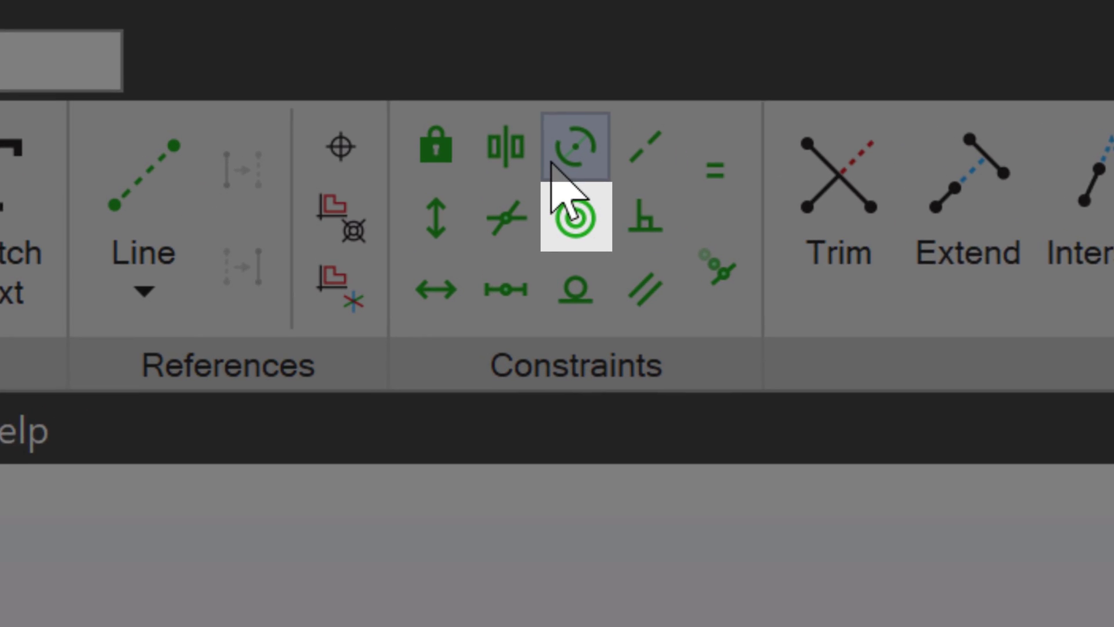
Apply a Concentric constraint between the large outer arc and the small left arc
click(577, 224)
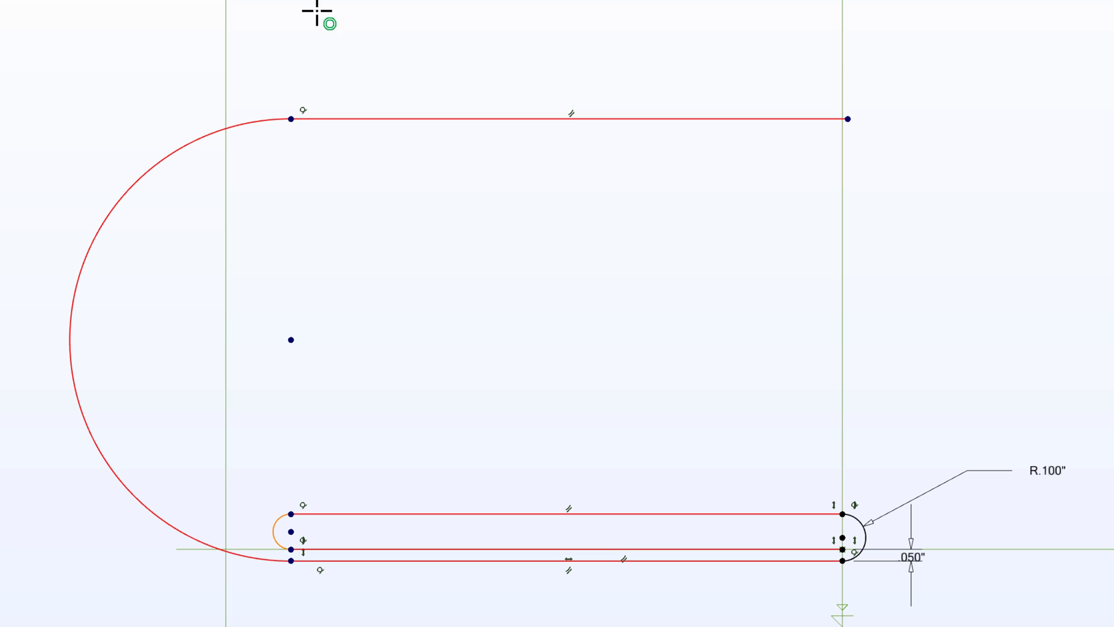
click(231, 120)
scroll(232, 534, up, 4)
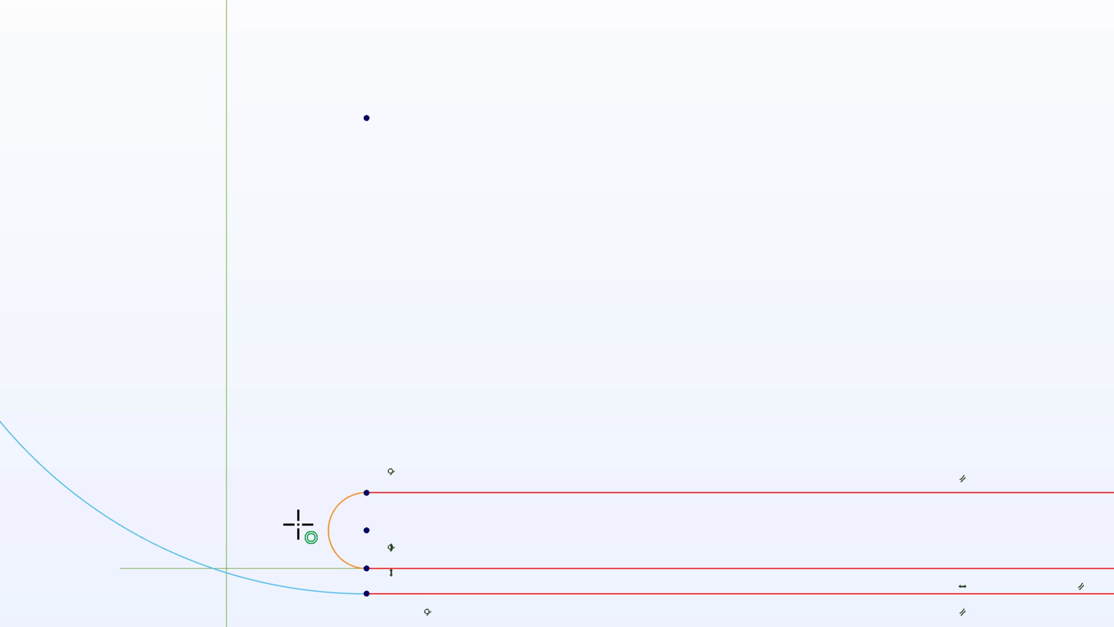
click(324, 516)
scroll(174, 592, down, 1)
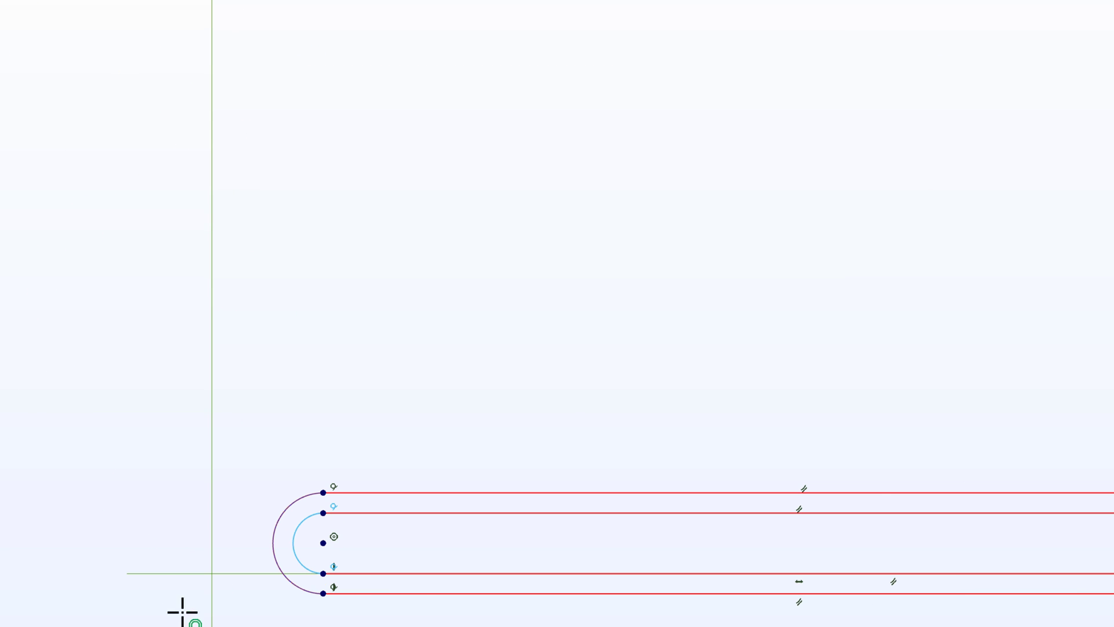
scroll(179, 609, up, 2)
click(320, 560)
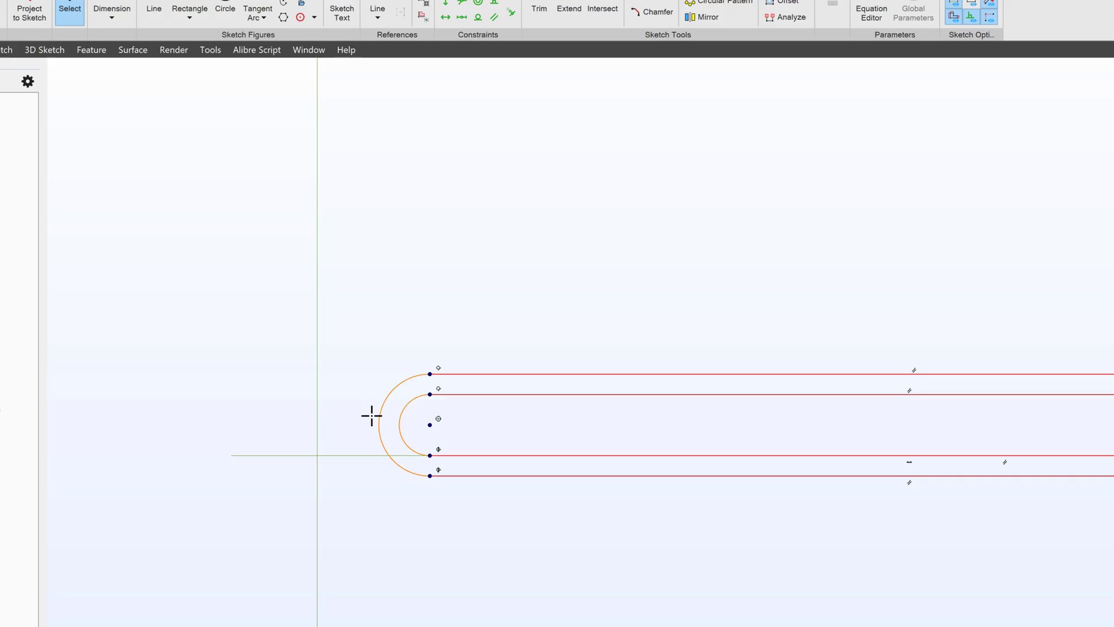
Dimension the bottom slot line to a length of 1.000"
scroll(406, 380, down, 3)
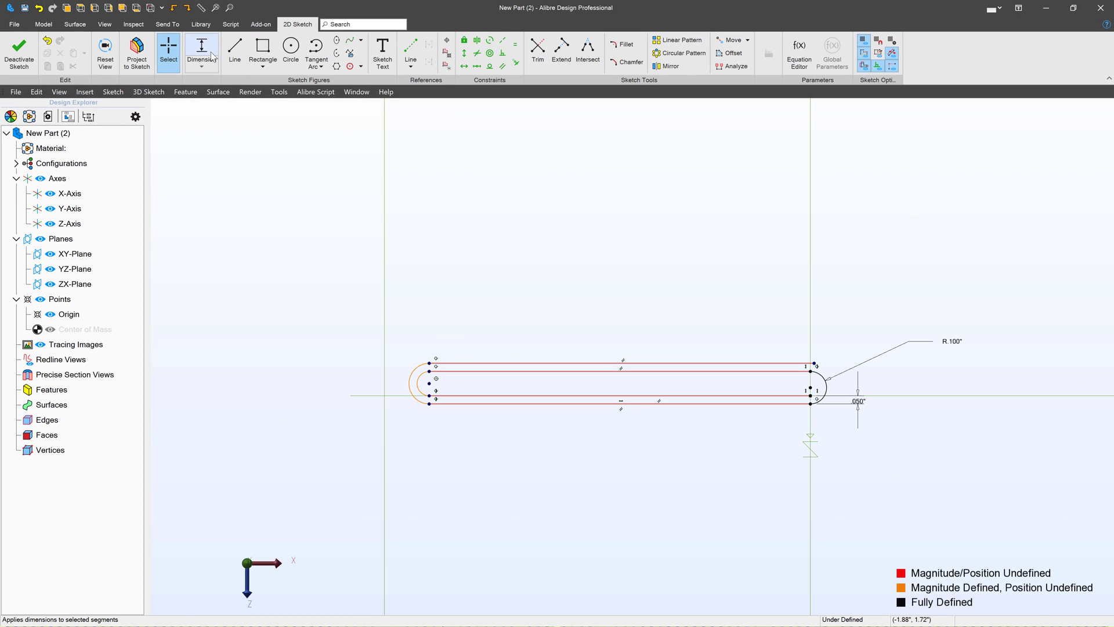
click(530, 403)
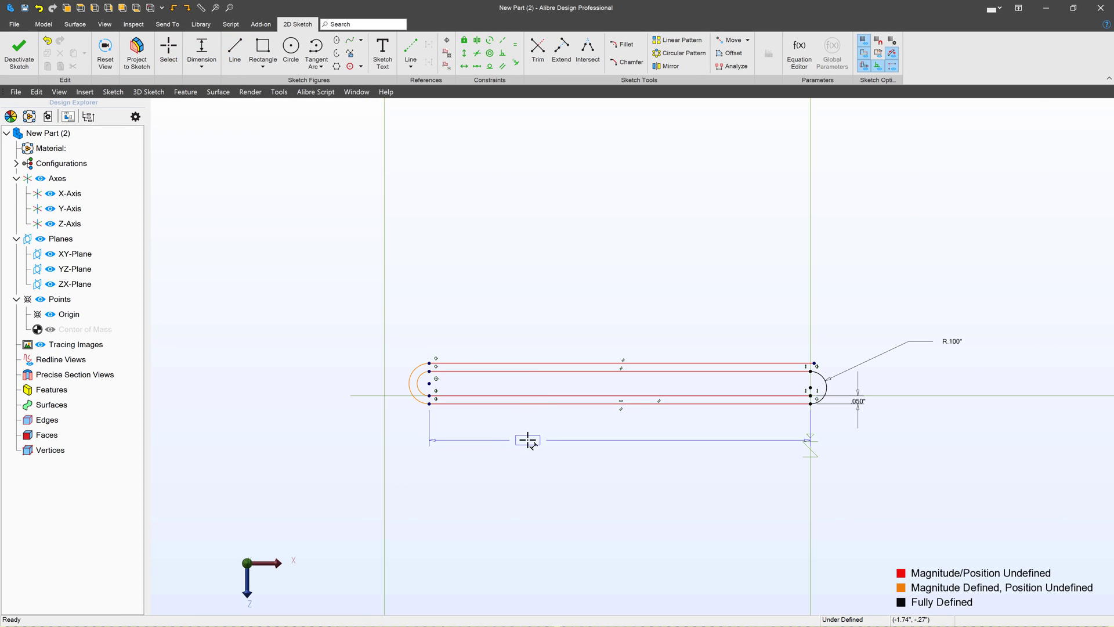
click(530, 441)
text(1)
key(Return)
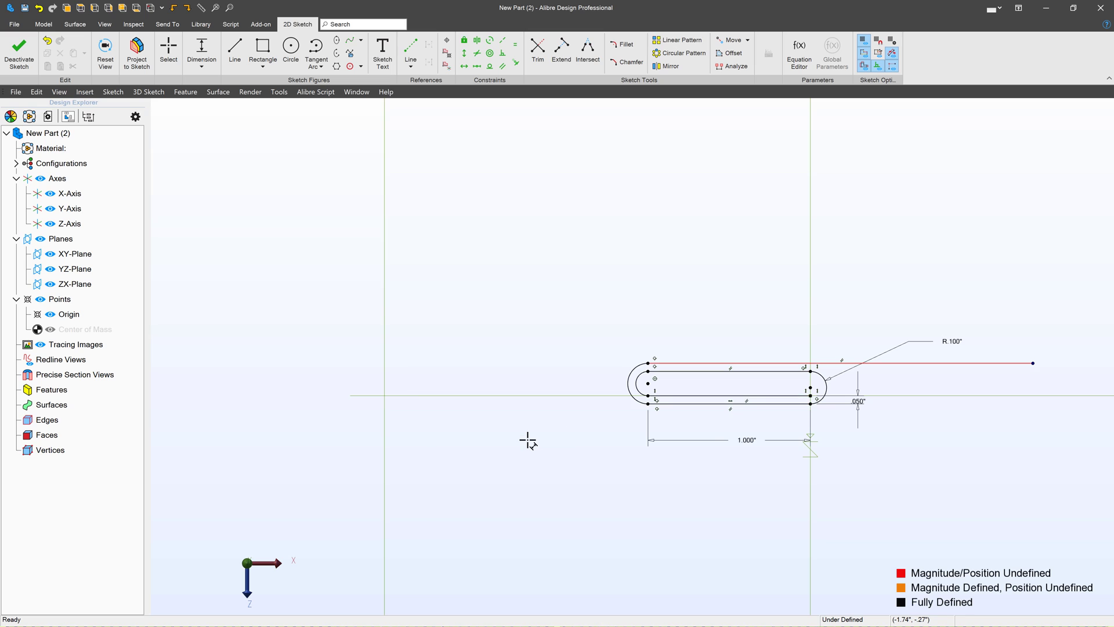
Vertically align the top line's right endpoint with the slot corner and exit the sketch as Sketch<1>
scroll(527, 441, up, 1)
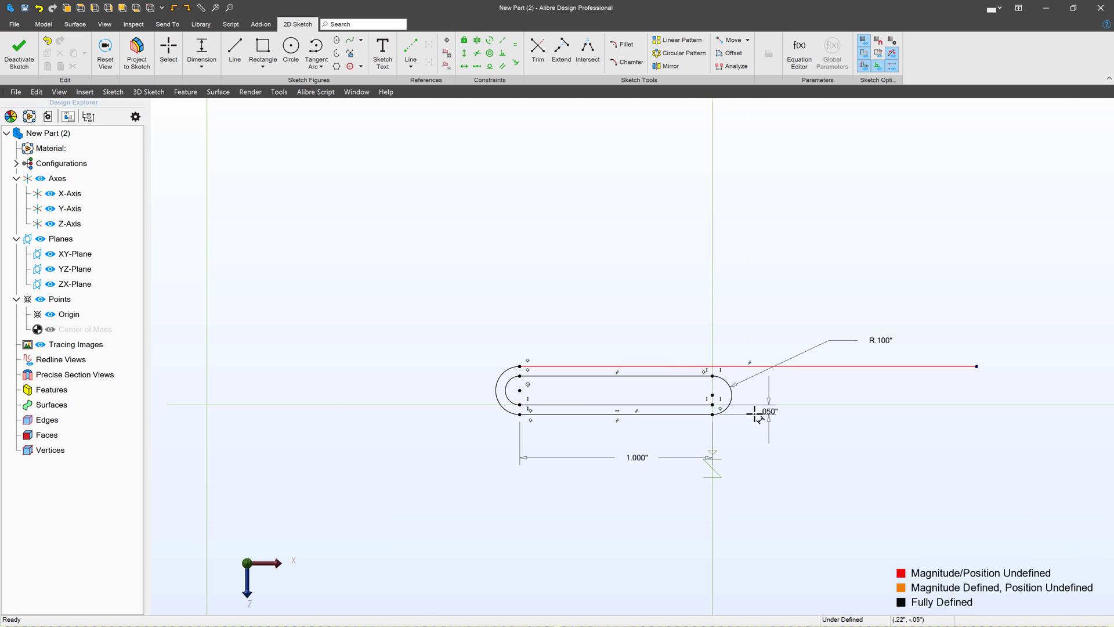
click(464, 53)
click(976, 366)
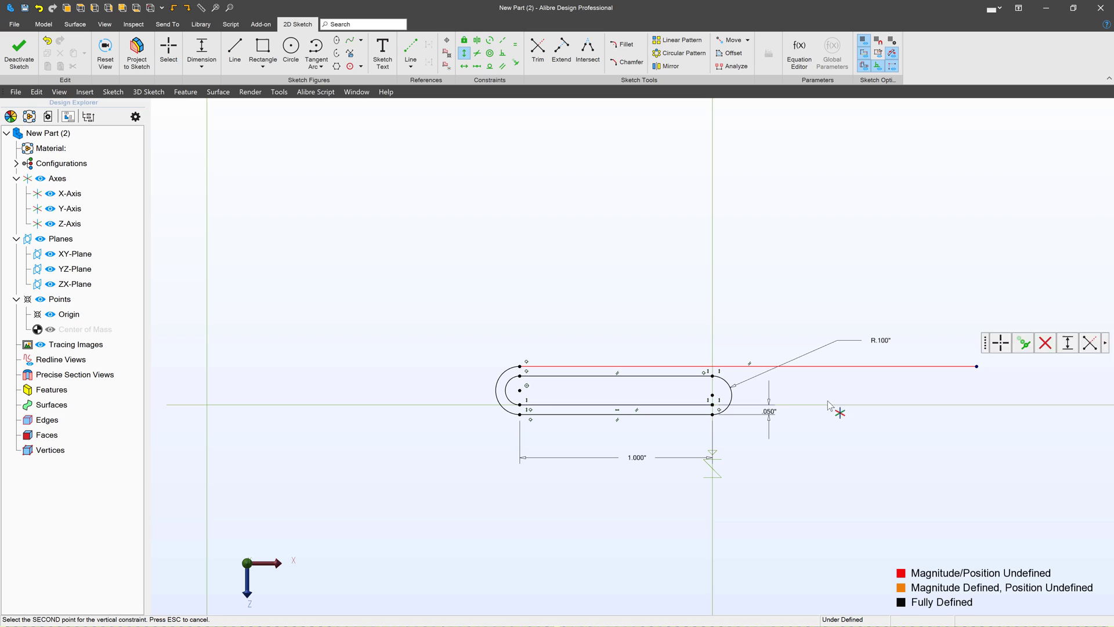
click(712, 375)
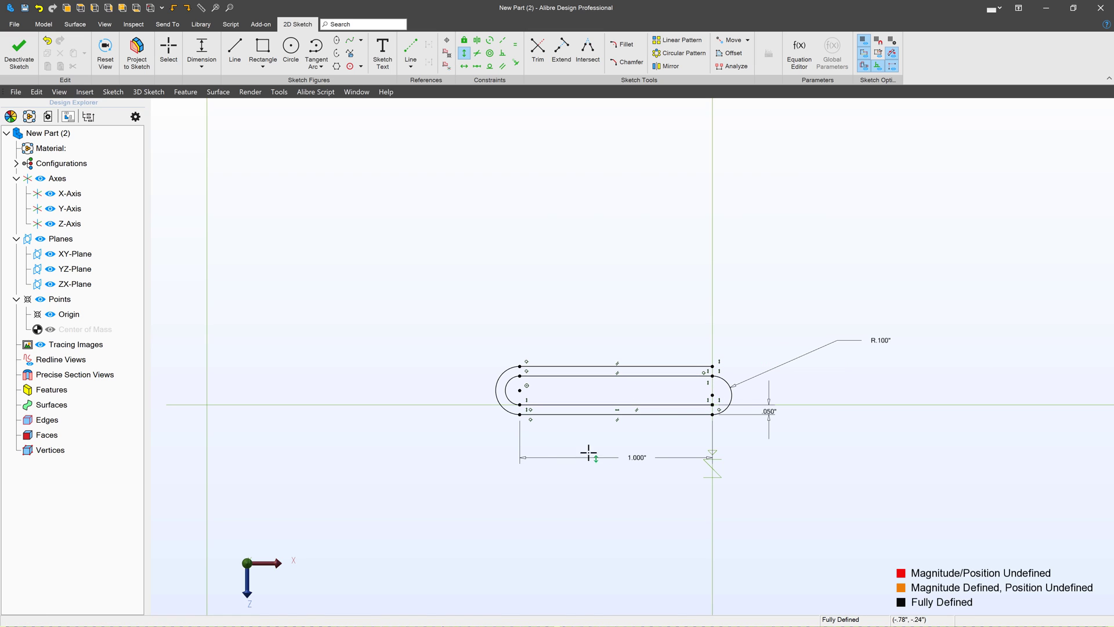
scroll(651, 390, up, 3)
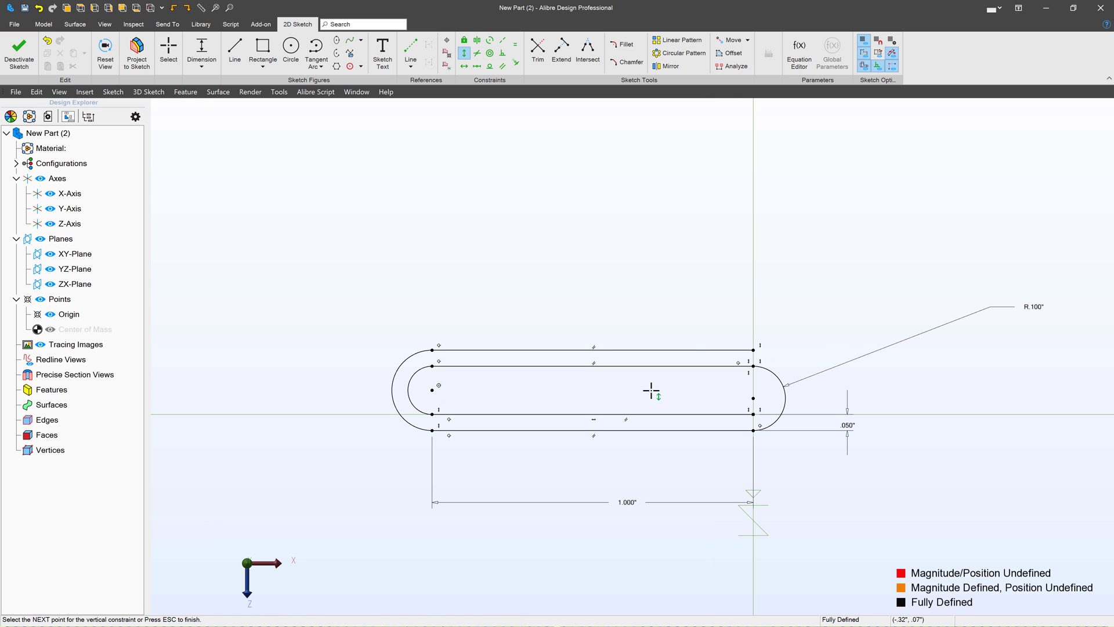
key(Escape)
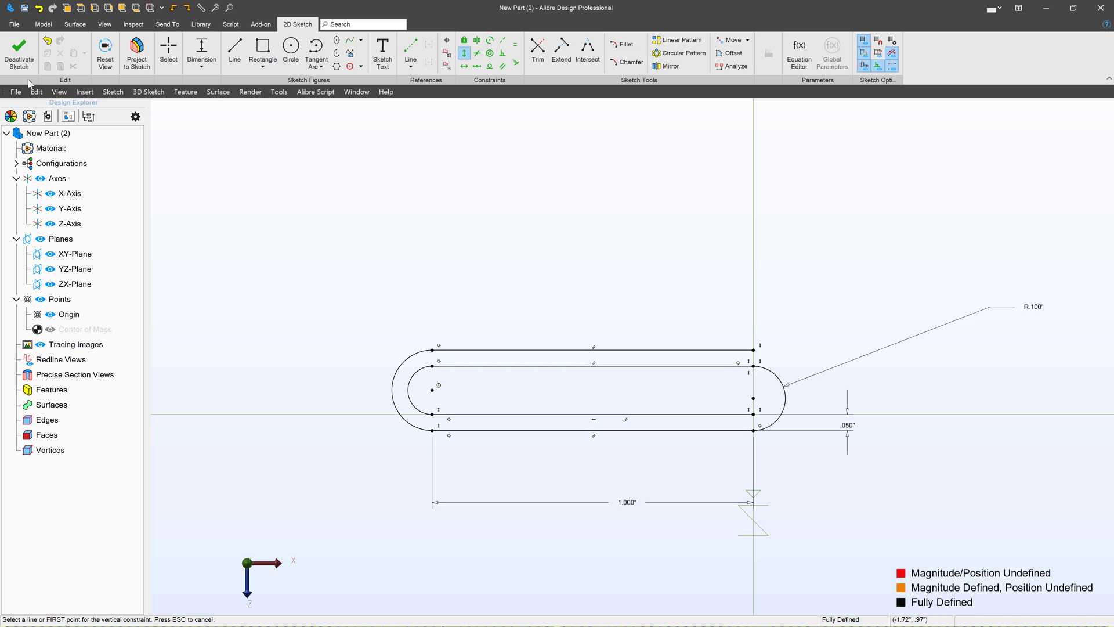
click(19, 53)
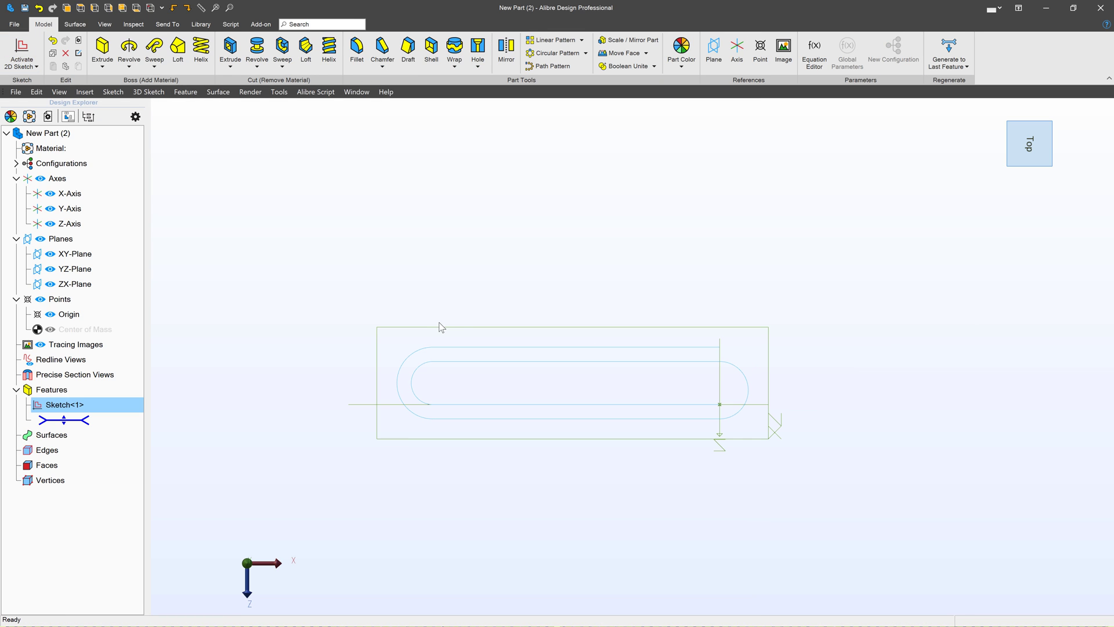
click(612, 380)
mouse_move(610, 381)
middle_down()
mouse_move(671, 414)
mouse_move(673, 391)
mouse_move(689, 390)
mouse_move(681, 424)
middle_up()
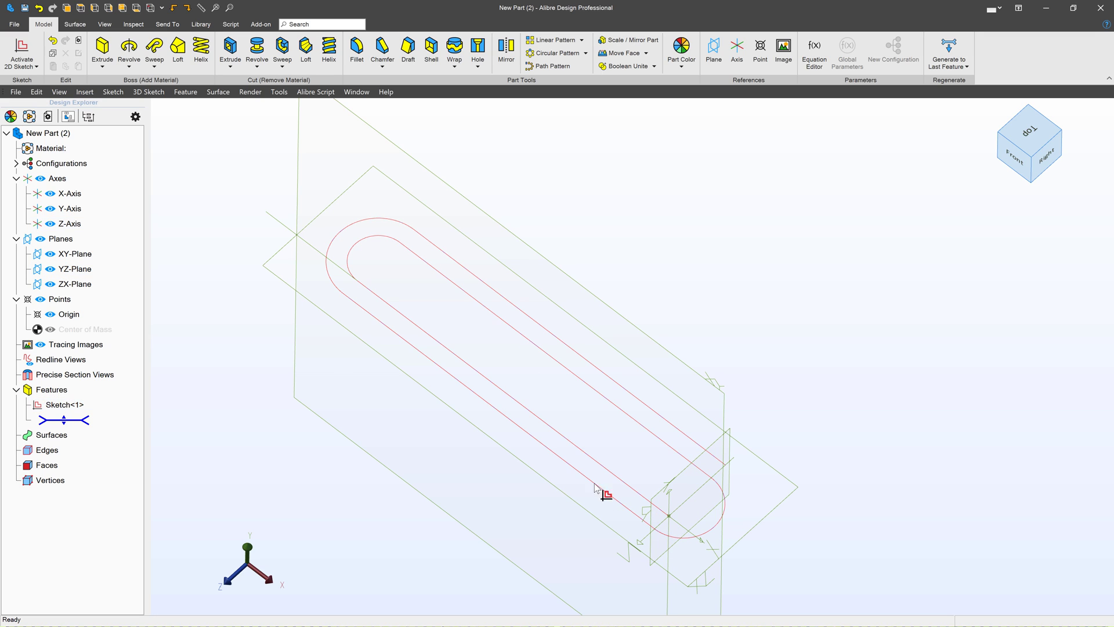
Start a sketch on the YZ-Plane and draw a circle centred on the origin
click(685, 471)
click(22, 46)
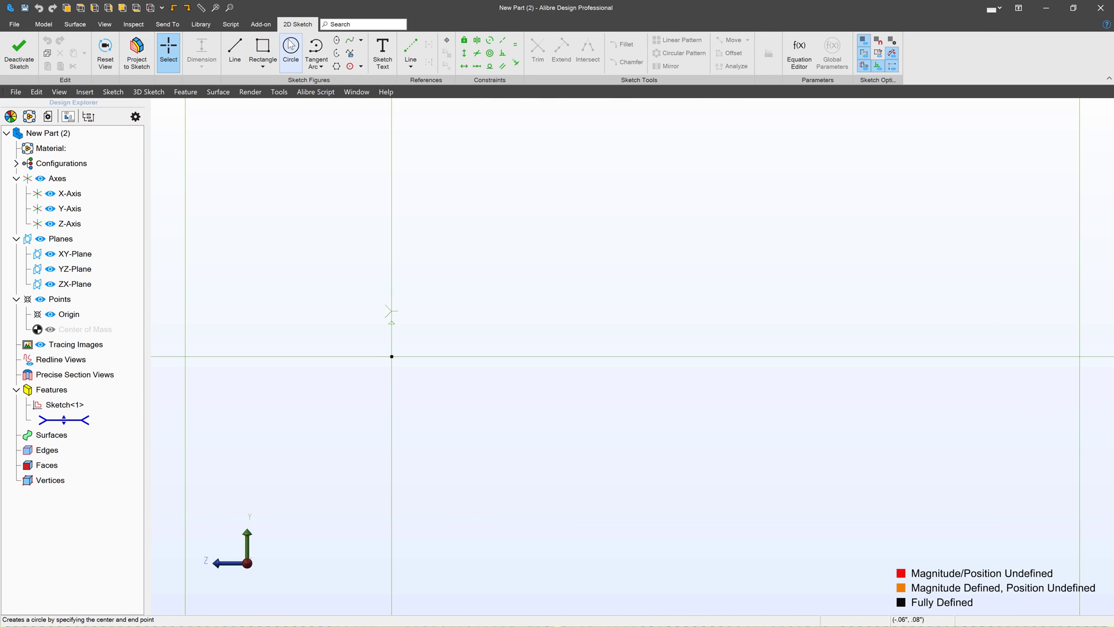
click(291, 50)
click(392, 358)
click(450, 355)
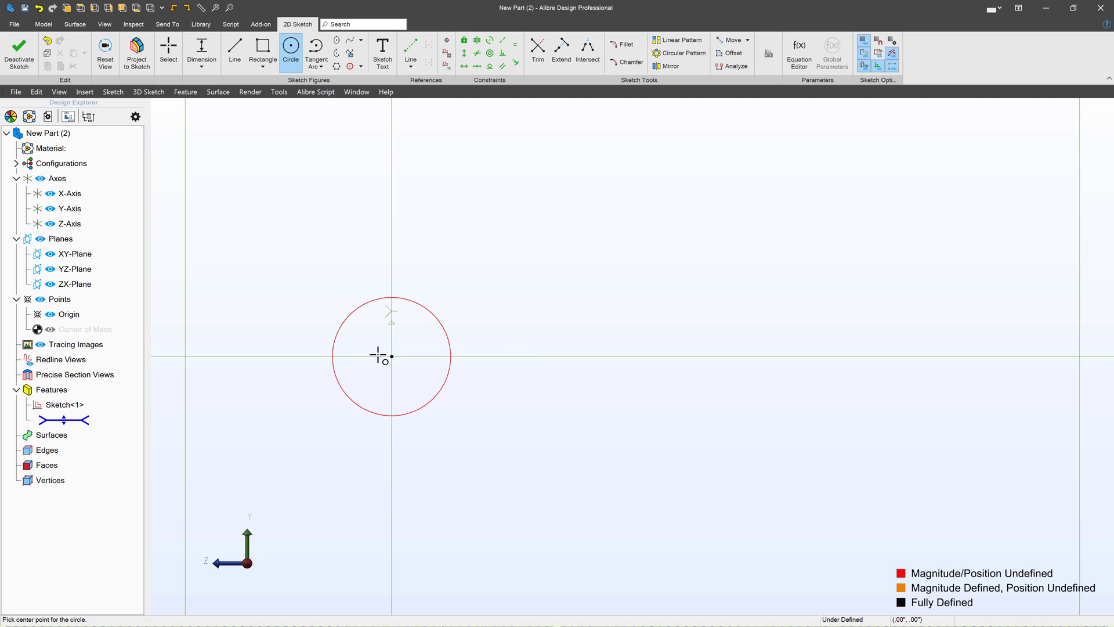
mouse_move(381, 355)
middle_down()
mouse_move(415, 385)
mouse_move(403, 382)
middle_up()
key(Escape)
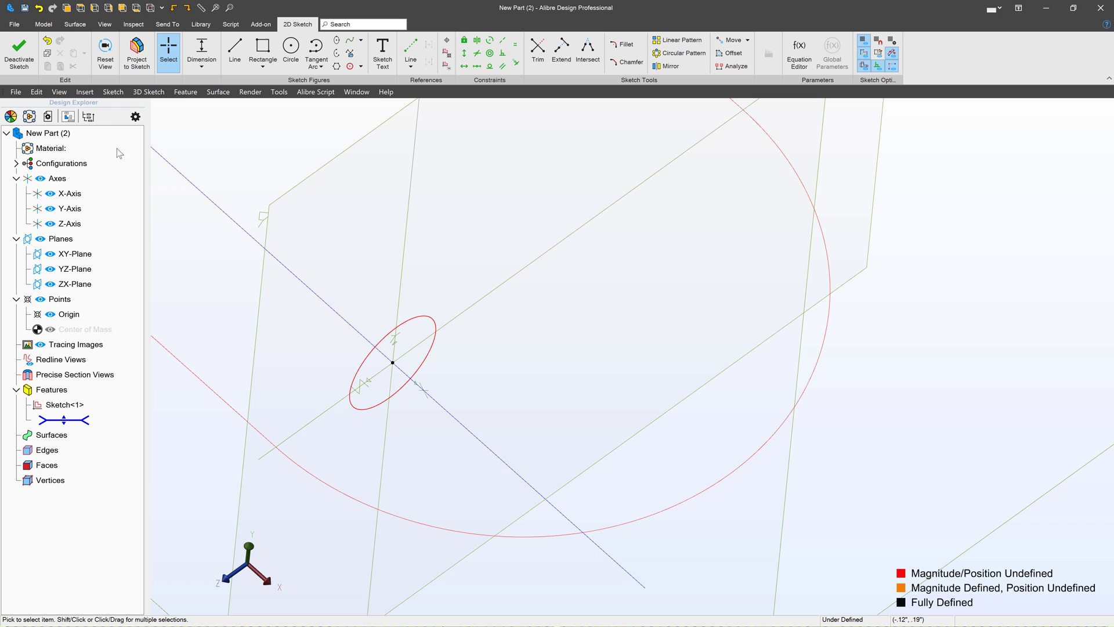
Dimension the circle's diameter to .045
click(202, 49)
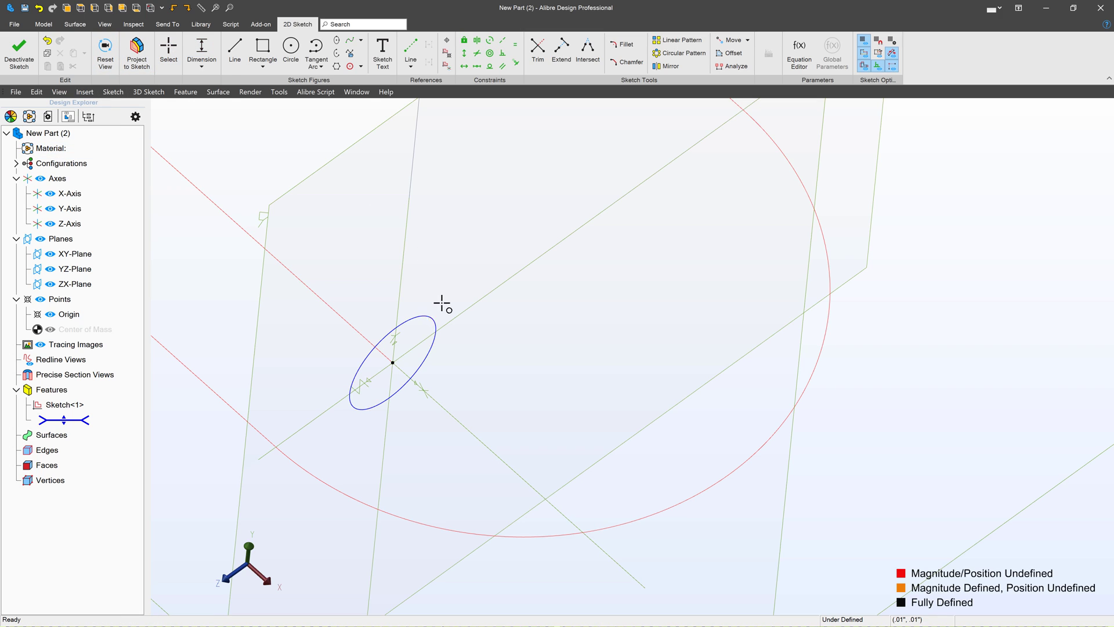
click(464, 272)
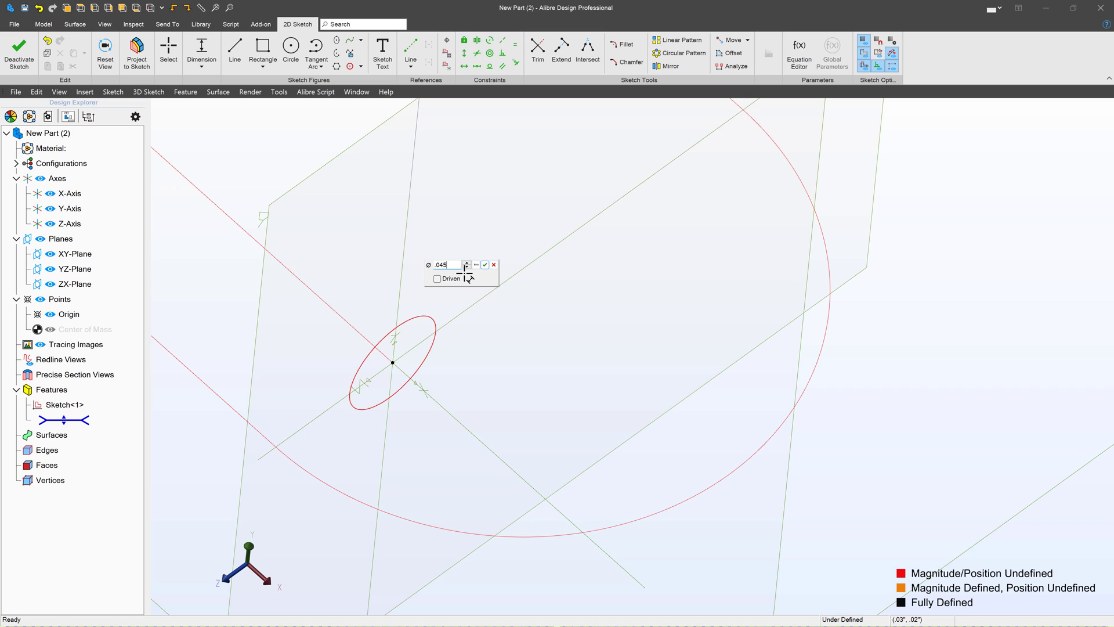
text(.045)
key(Return)
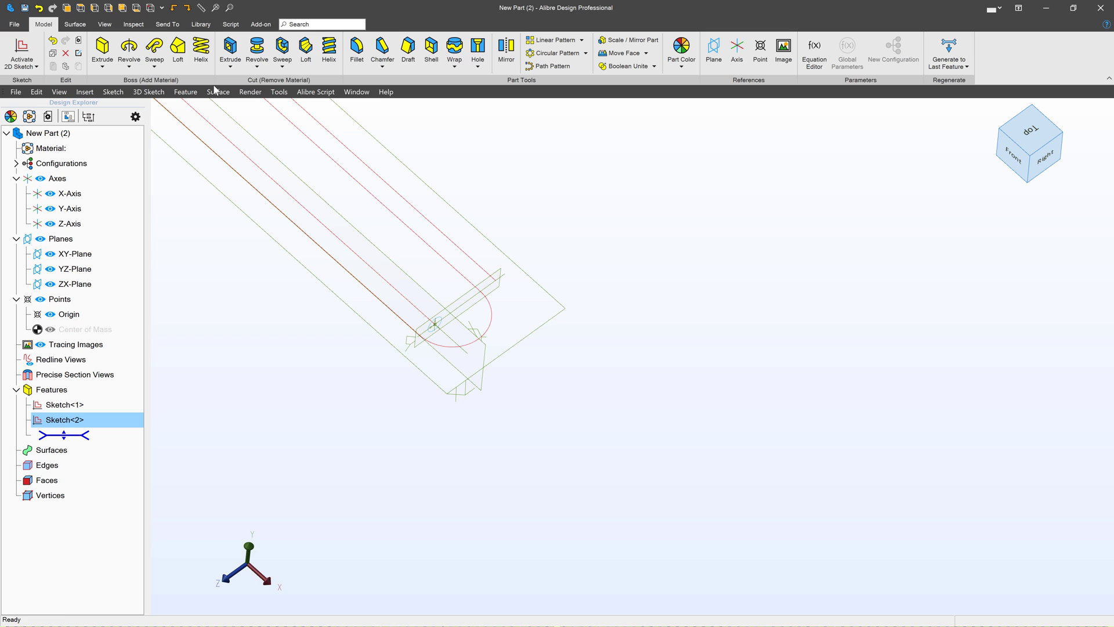
Sweep the Sketch<2> circle along the clip outline path to create Sweep<1>
click(162, 45)
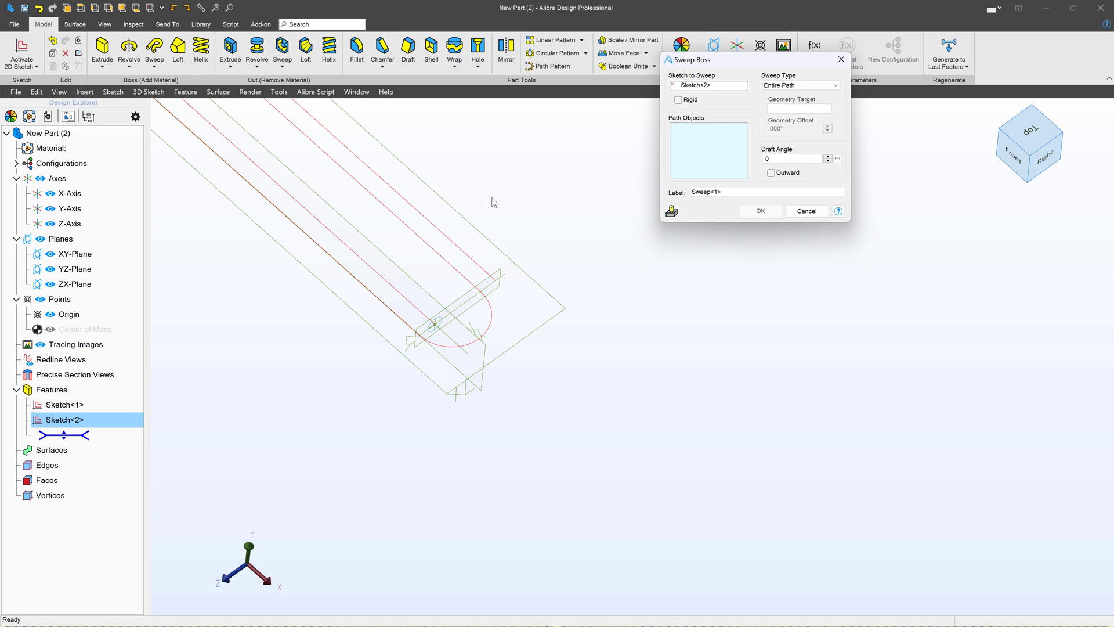
click(705, 88)
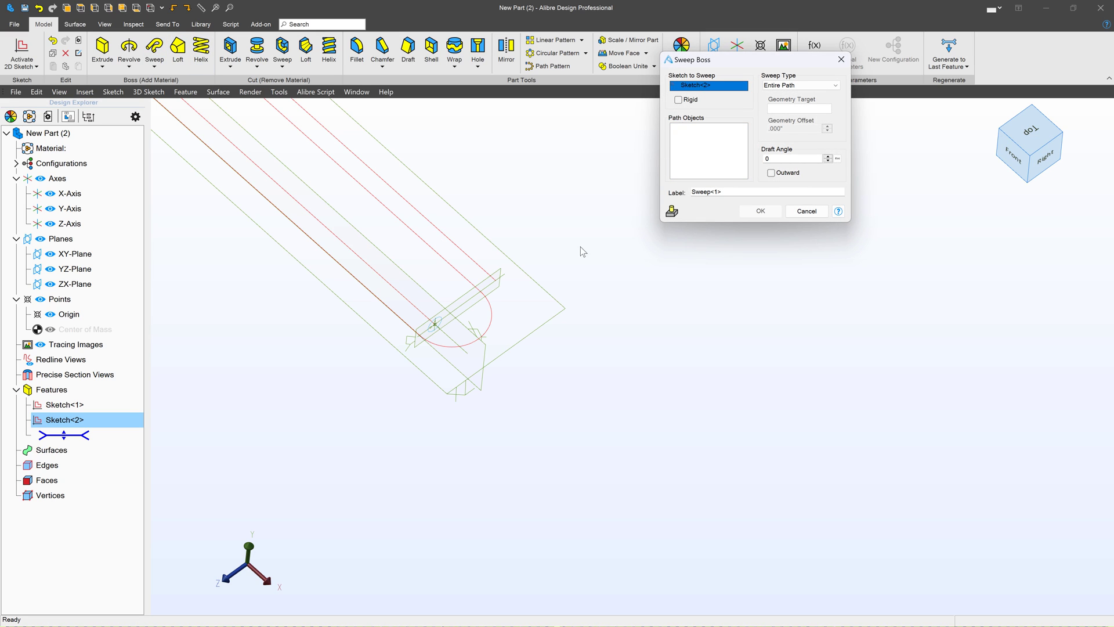
scroll(436, 340, up, 5)
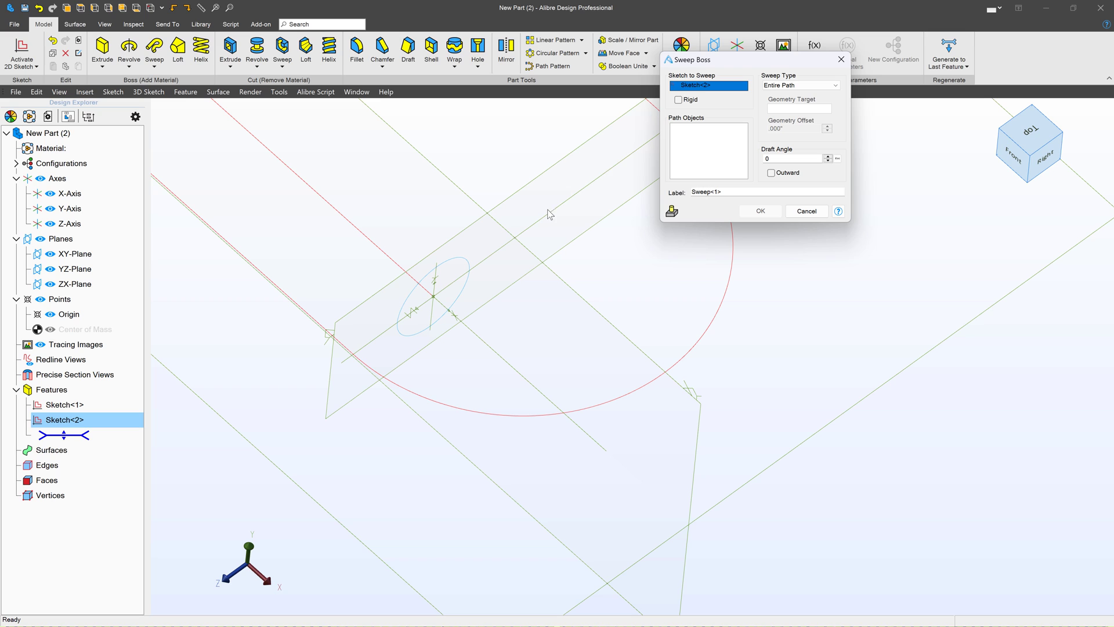
click(696, 142)
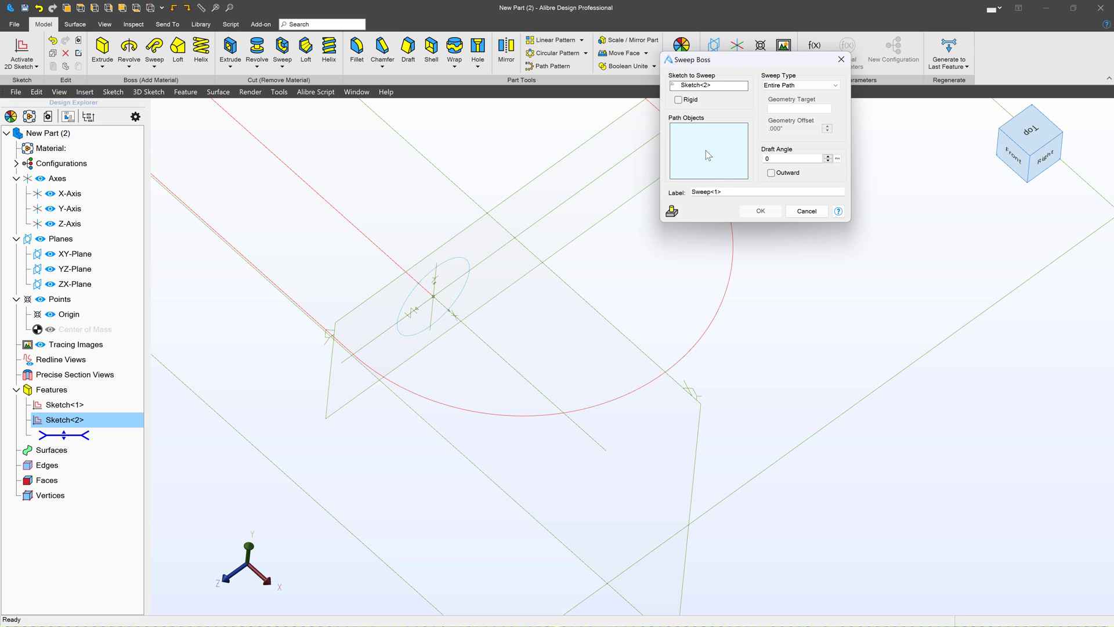
click(380, 249)
scroll(530, 487, down, 4)
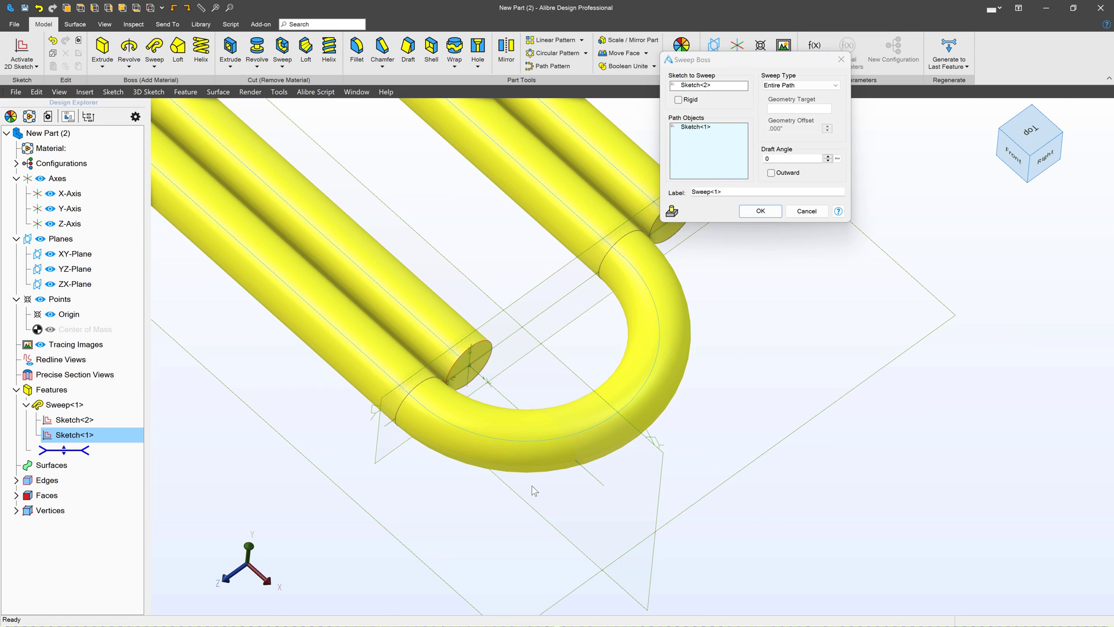
scroll(532, 490, down, 3)
middle_drag(344, 334, 383, 334)
click(761, 211)
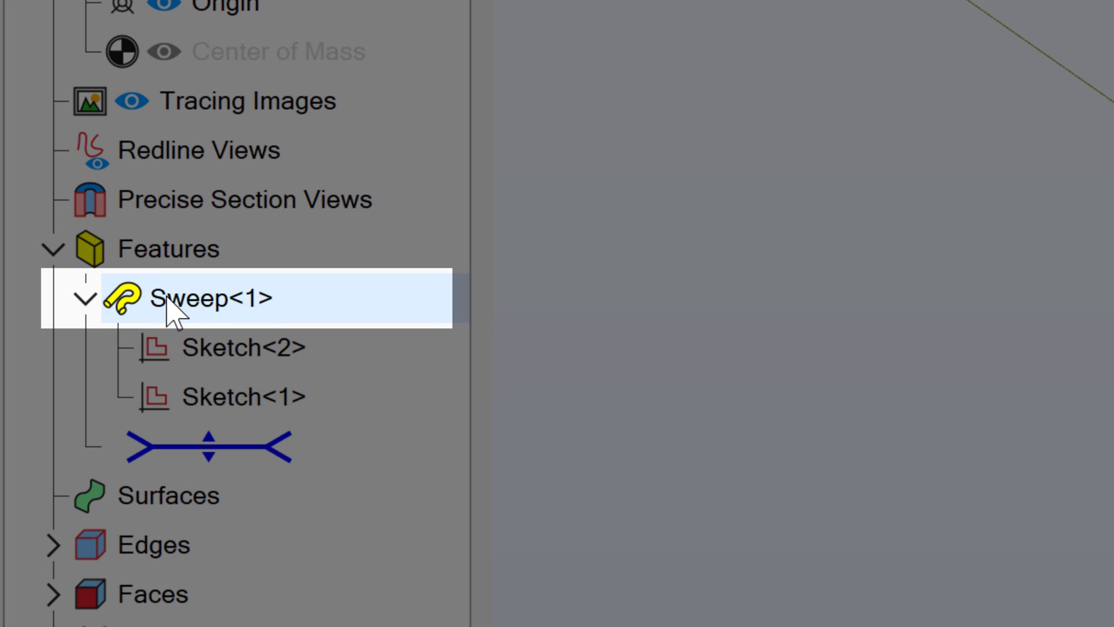
Edit Sweep<1> and set a 1° draft angle, keeping the sweep along the entire path
right_click(167, 298)
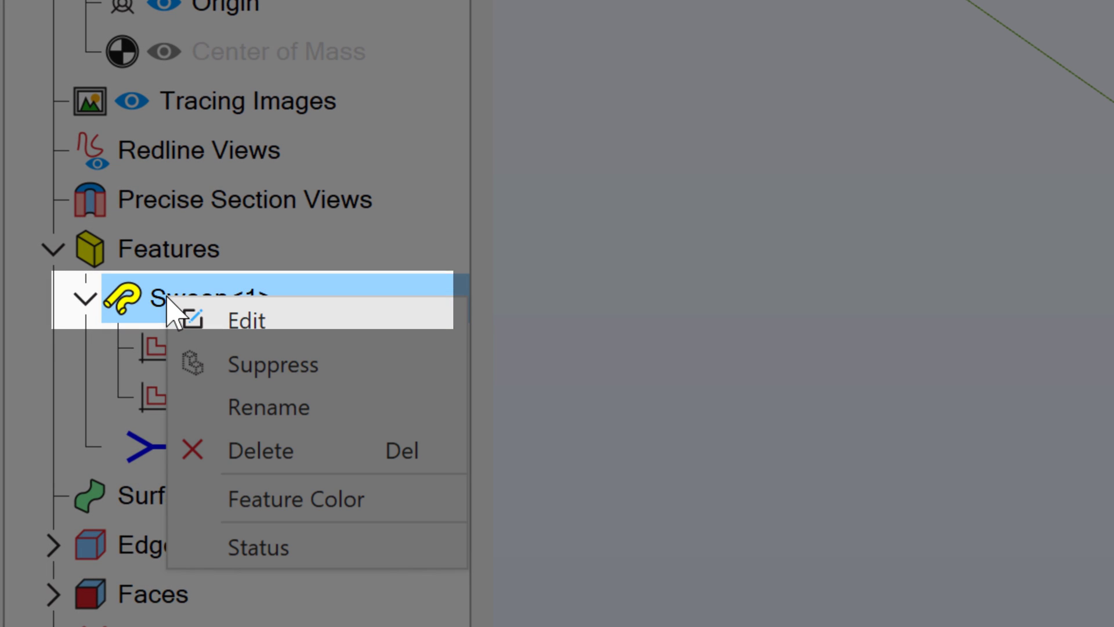
click(260, 324)
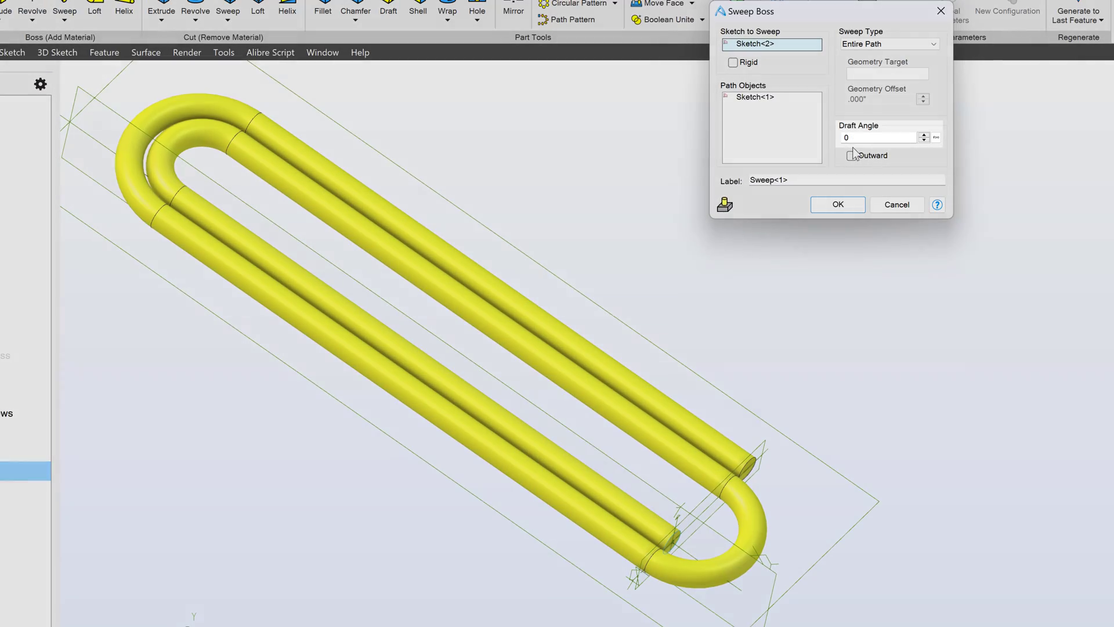
click(859, 137)
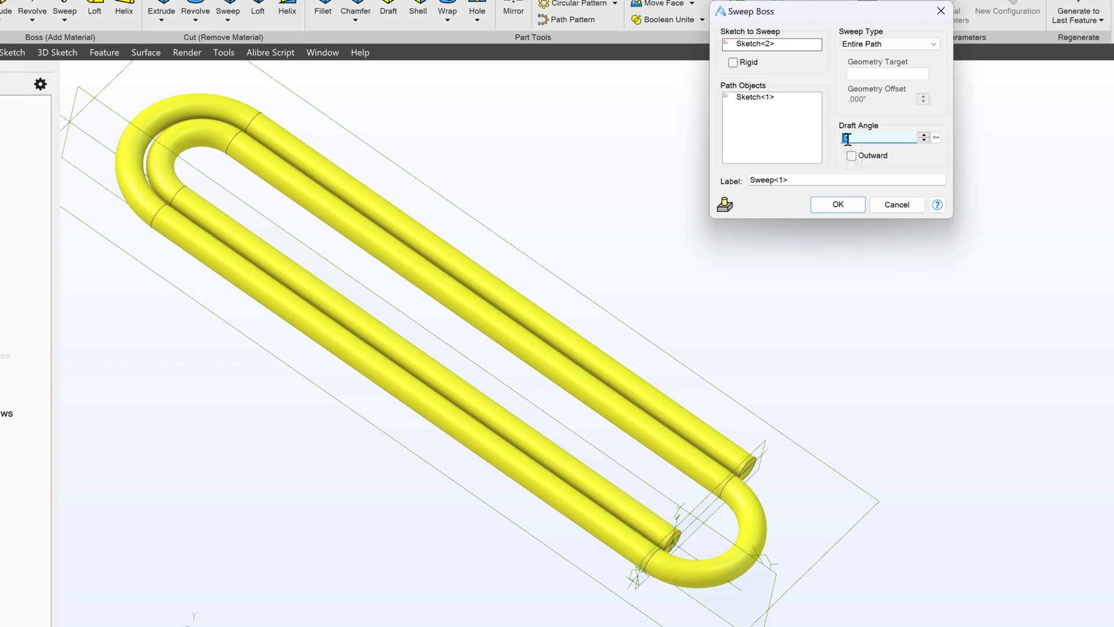
text(1)
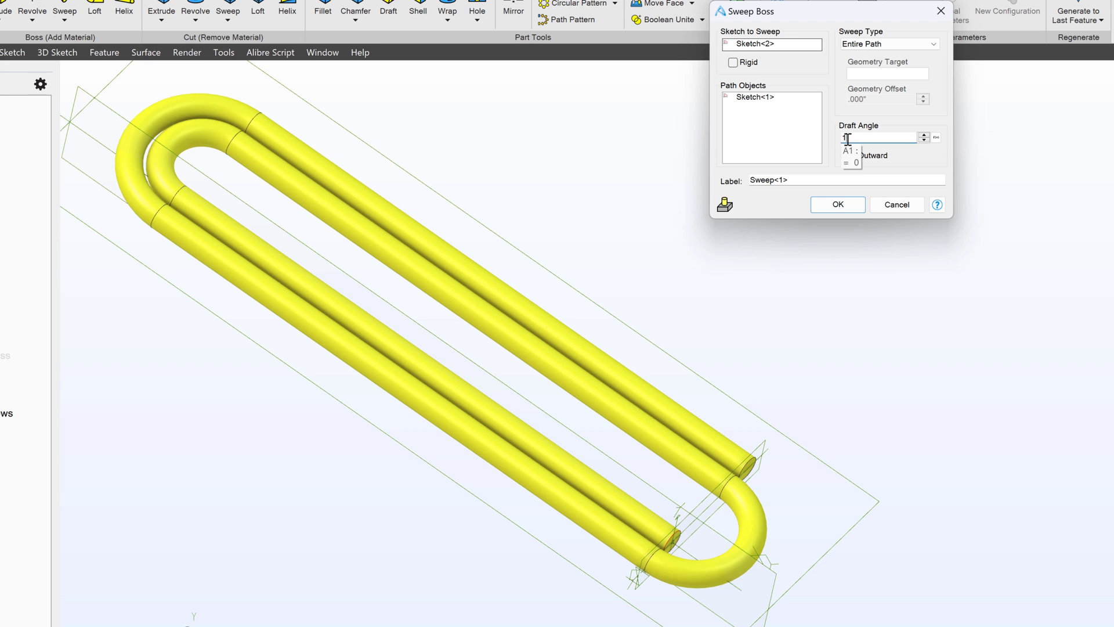
click(911, 42)
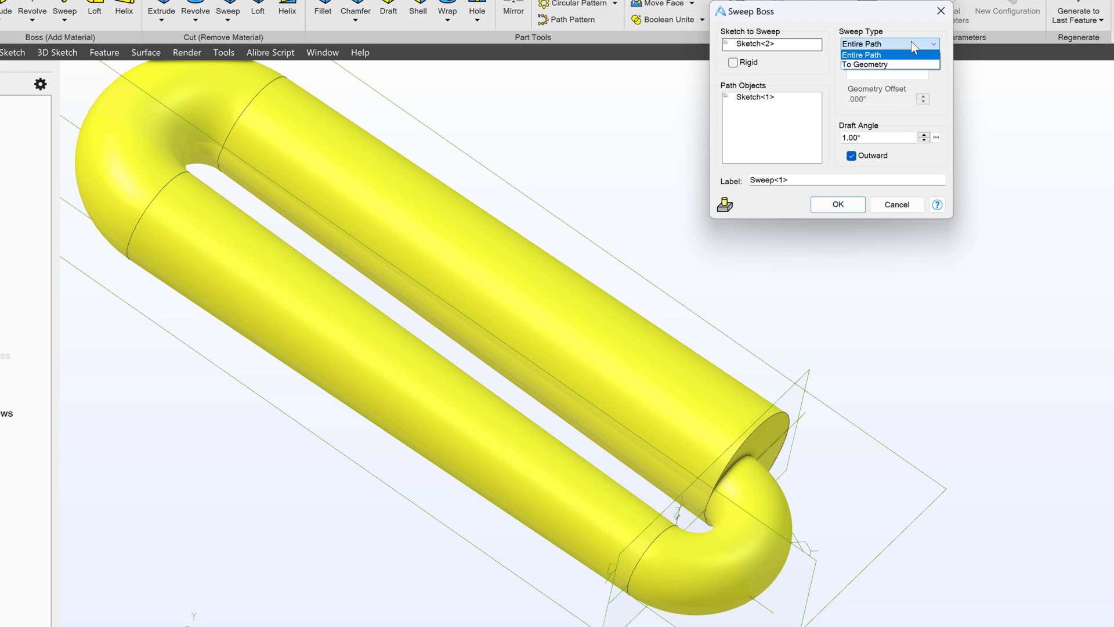
click(911, 42)
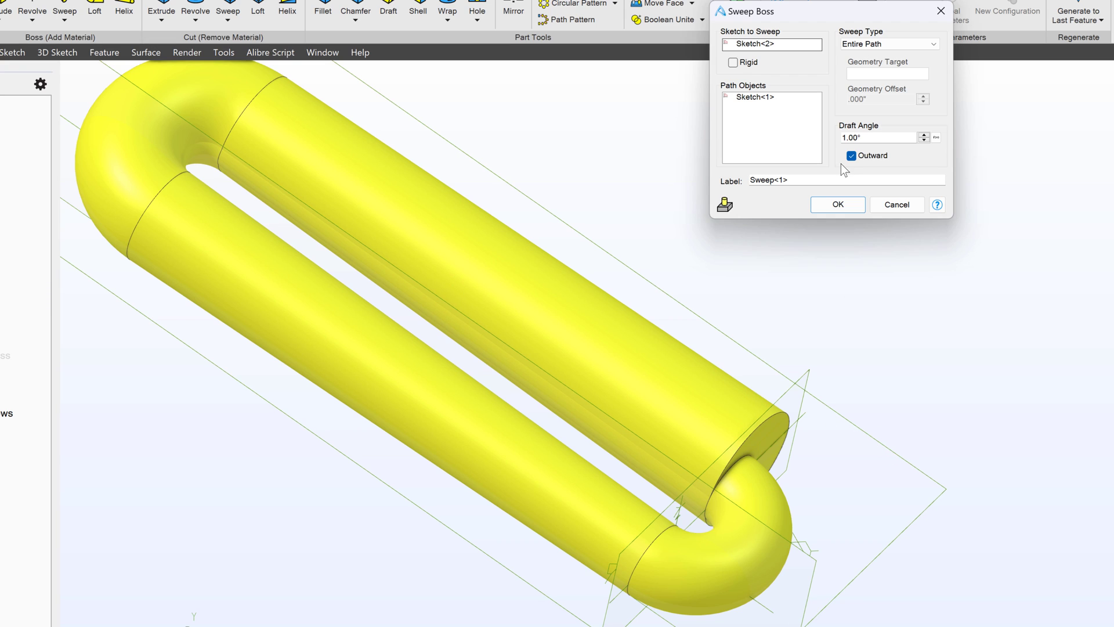
Change the draft angle back to 0 and refresh the preview
double_click(853, 138)
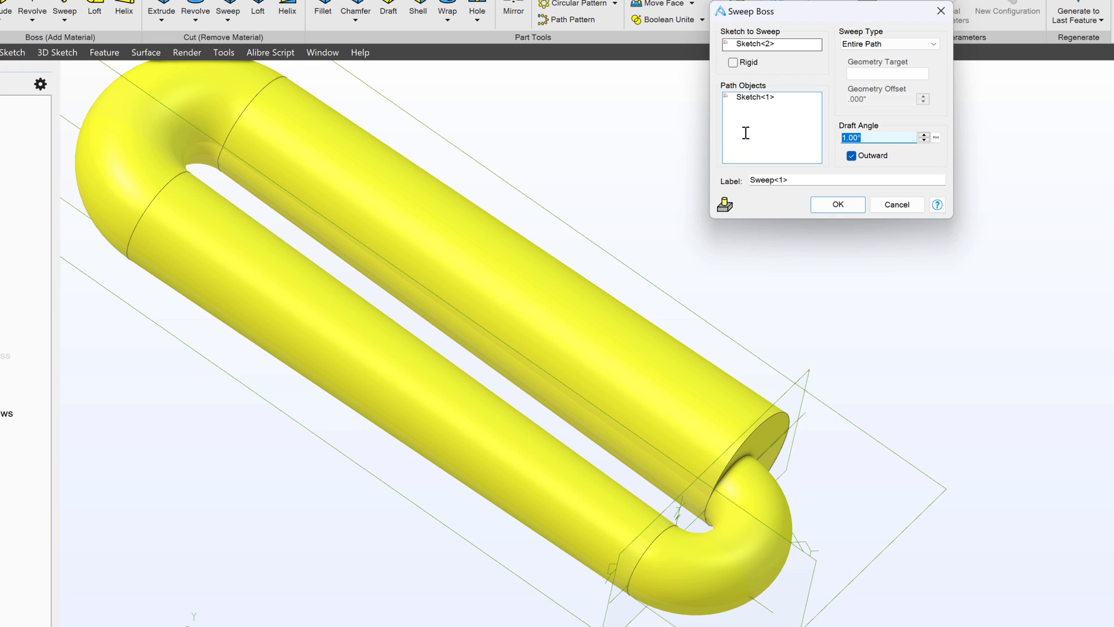
text(0)
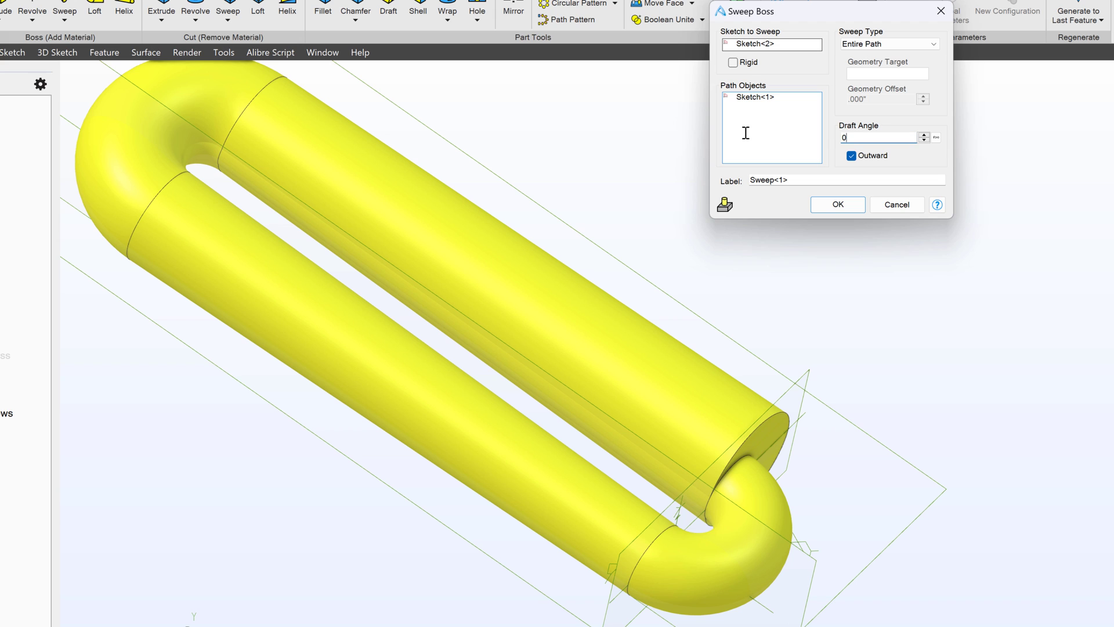
click(814, 126)
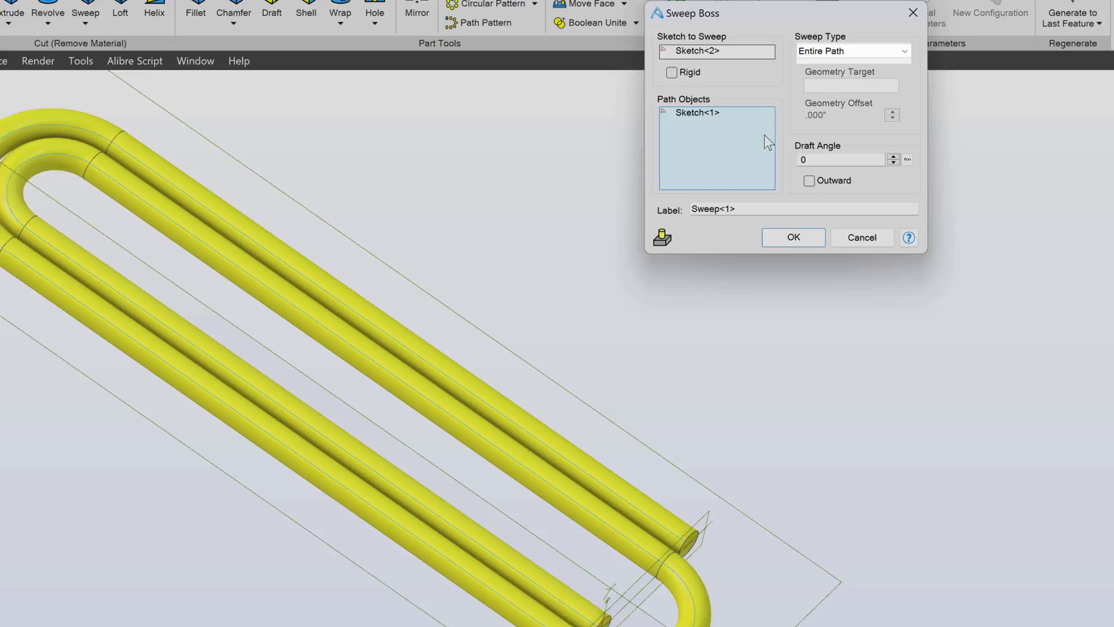
Set the sweep type to To Geometry with the YZ-Plane as target and accept
click(867, 44)
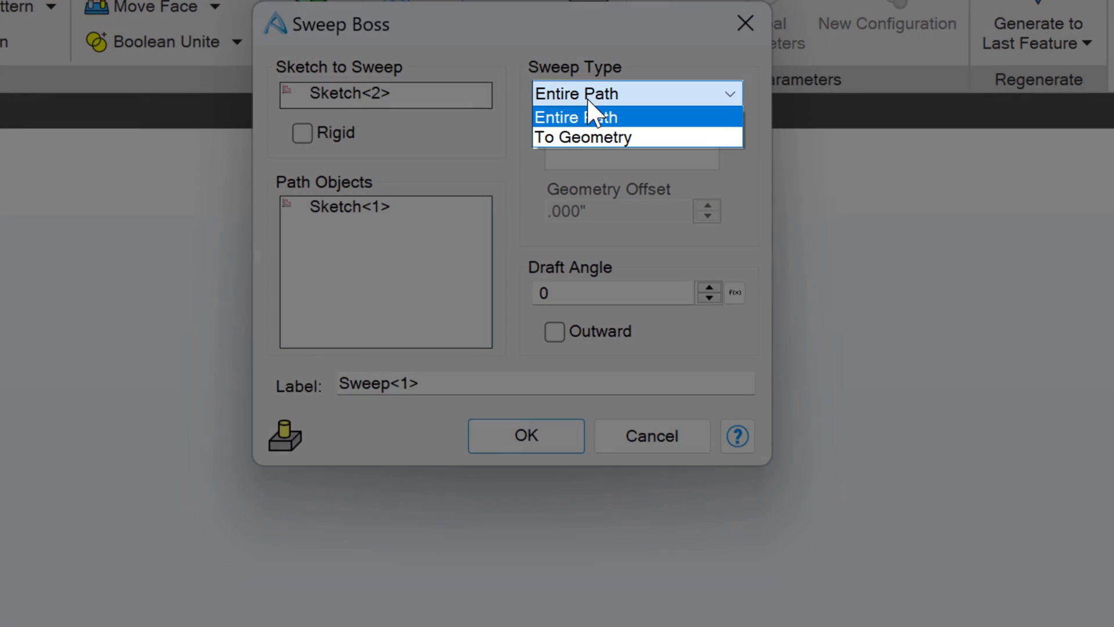
click(593, 138)
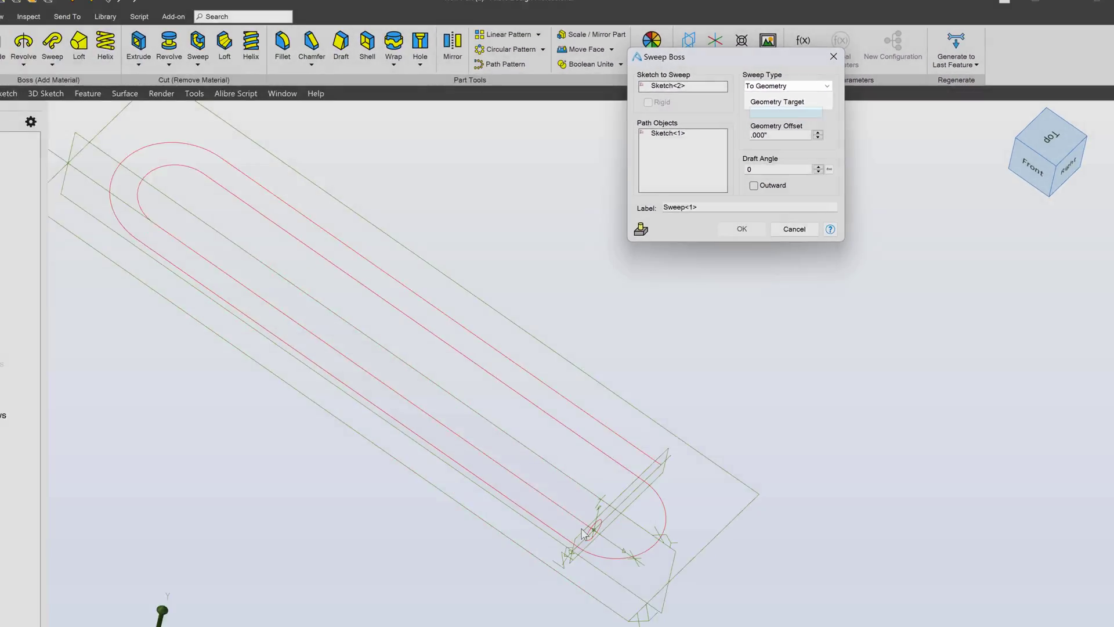
click(584, 534)
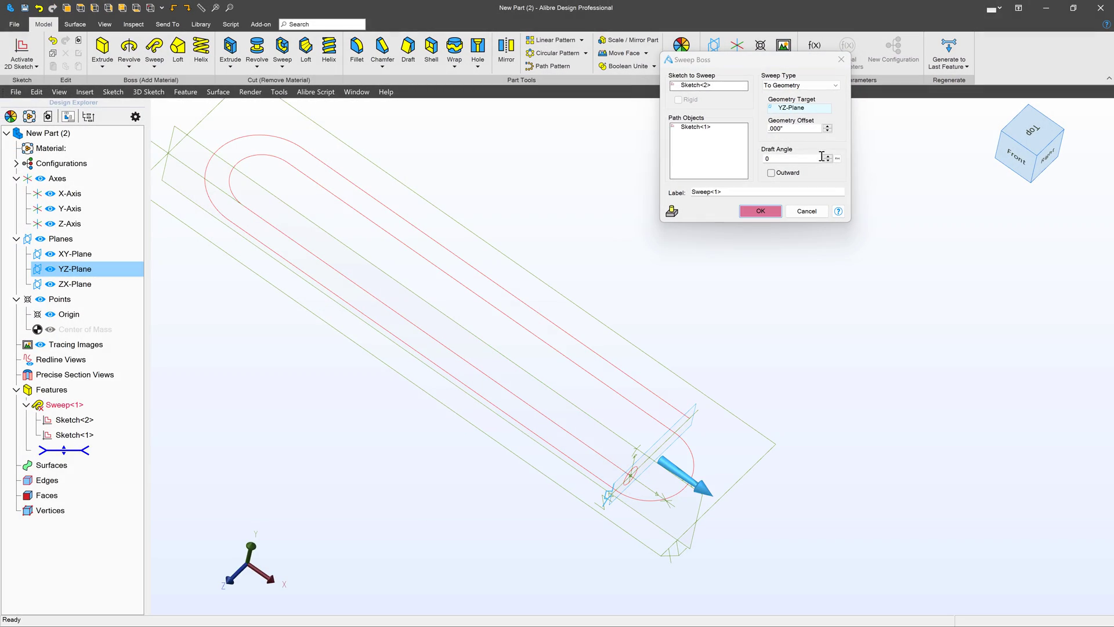
key(Return)
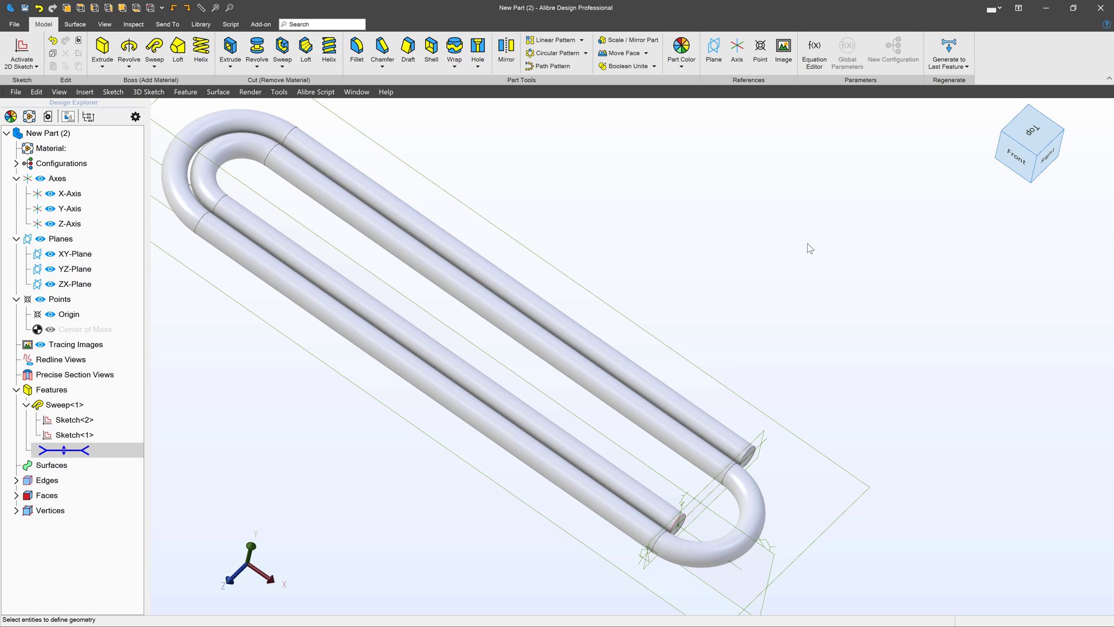
scroll(802, 385, up, 3)
scroll(803, 385, down, 3)
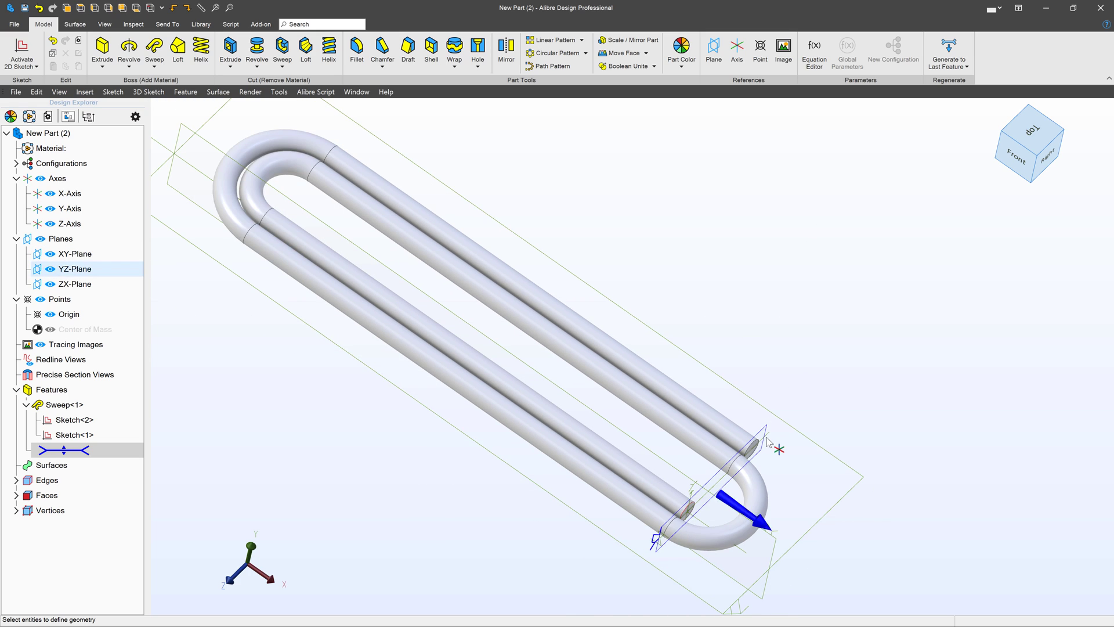
Create Plane<2> offset .250 in from the YZ-Plane with the direction reversed
click(765, 437)
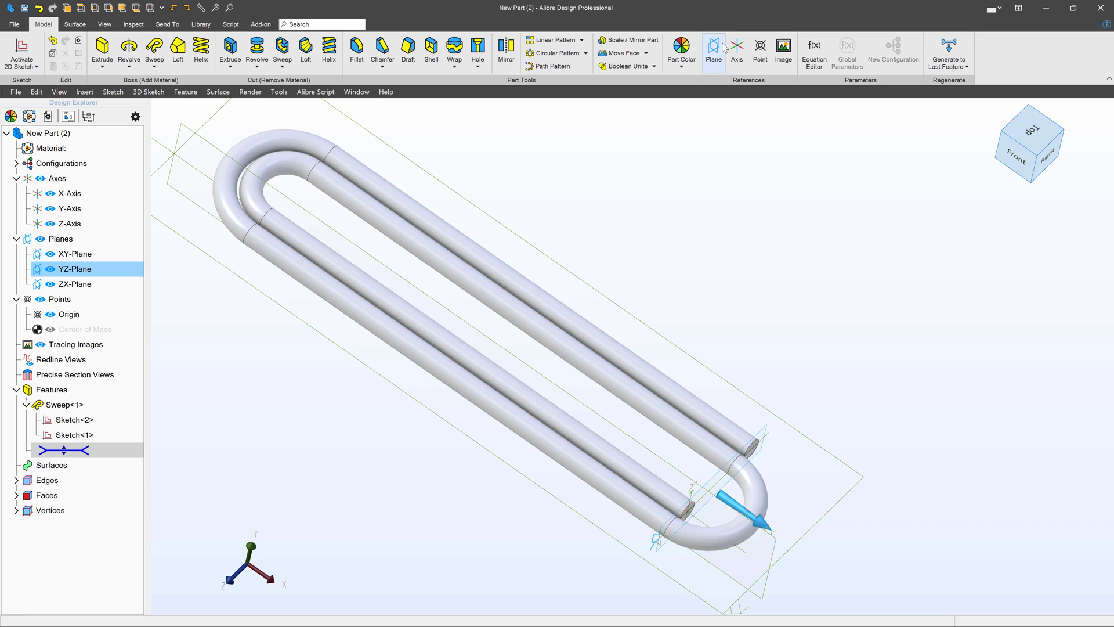
click(713, 49)
click(810, 129)
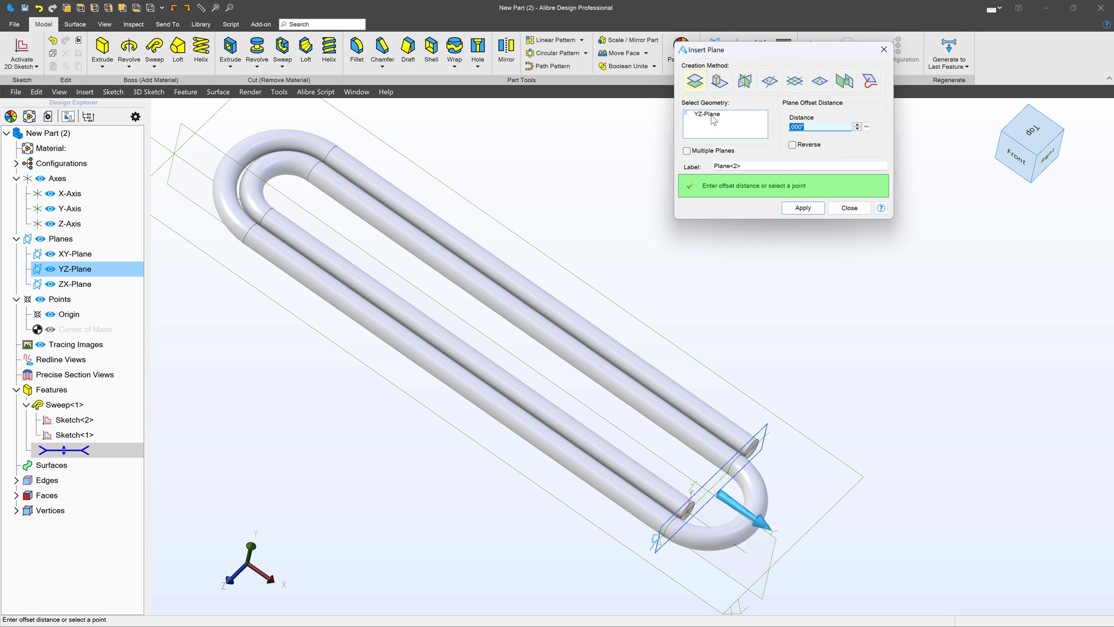
text(.25)
click(734, 132)
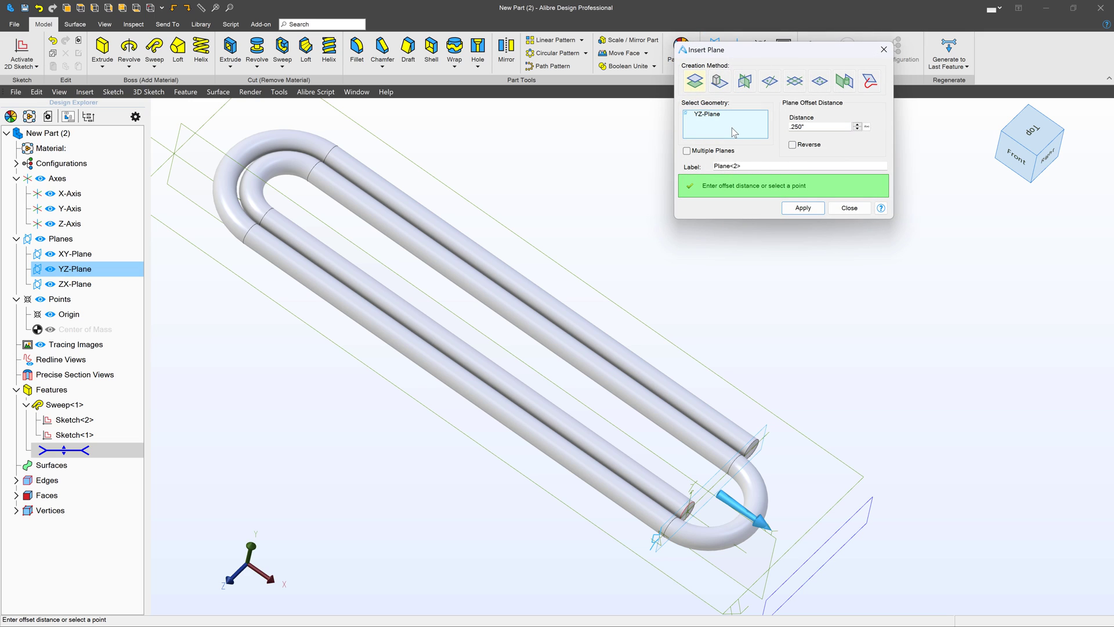
click(792, 144)
click(803, 207)
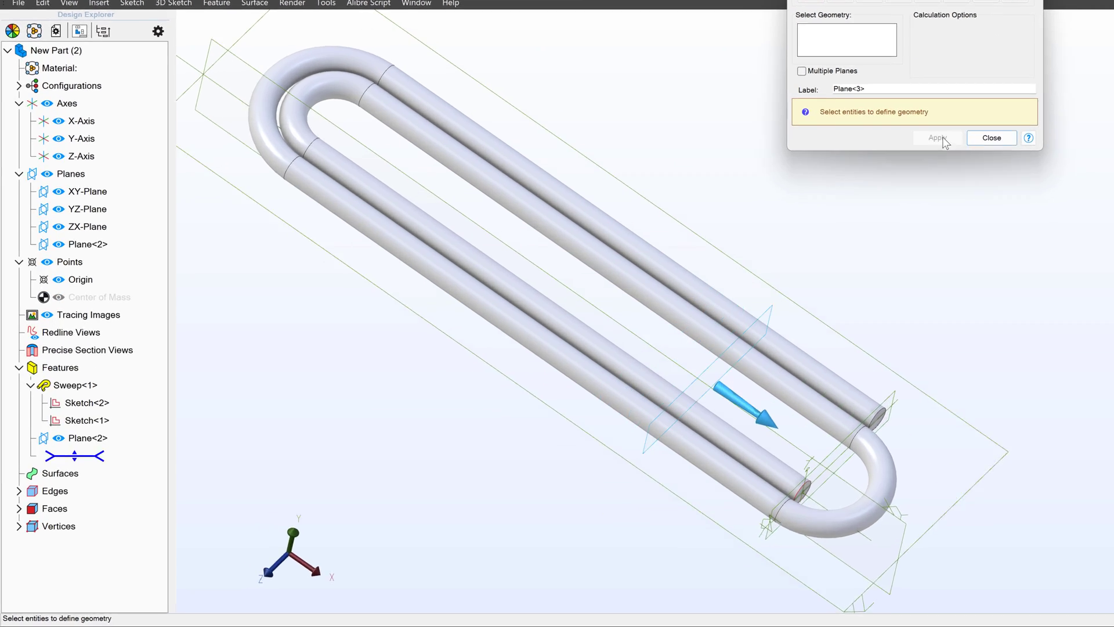
Drag Plane<2> above Sweep<1> in the Design Explorer and roll the history forward again
click(82, 439)
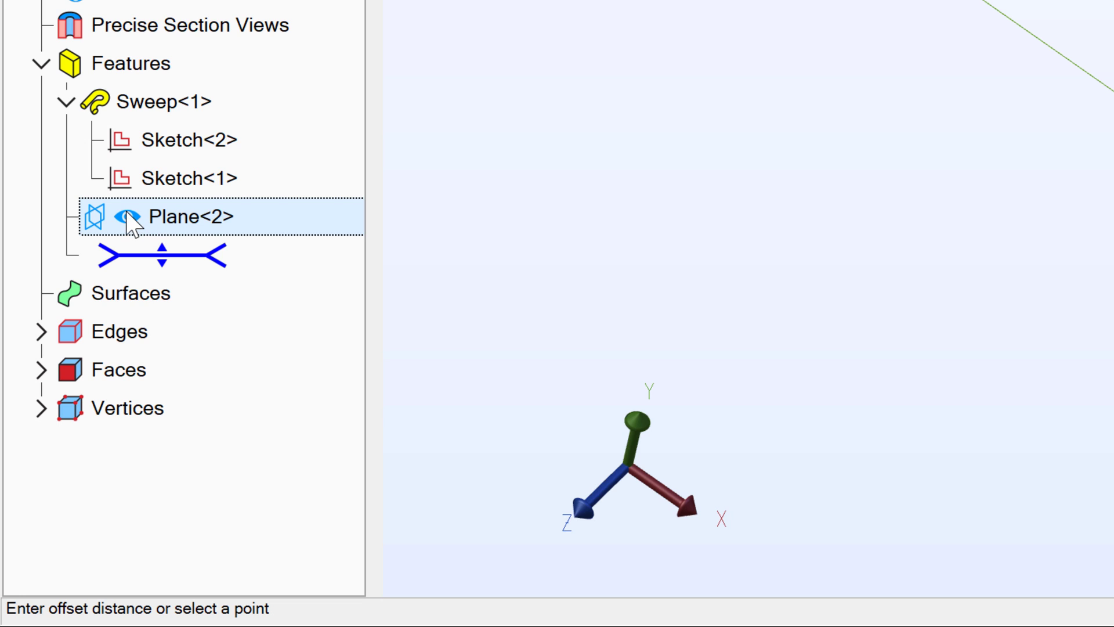
click(185, 219)
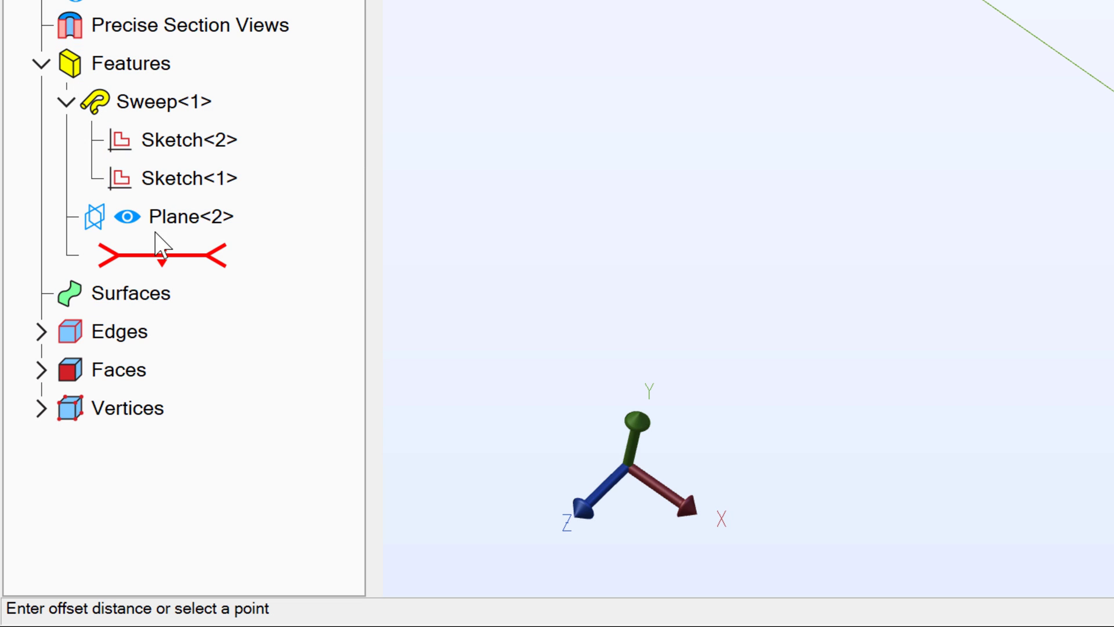
click(149, 214)
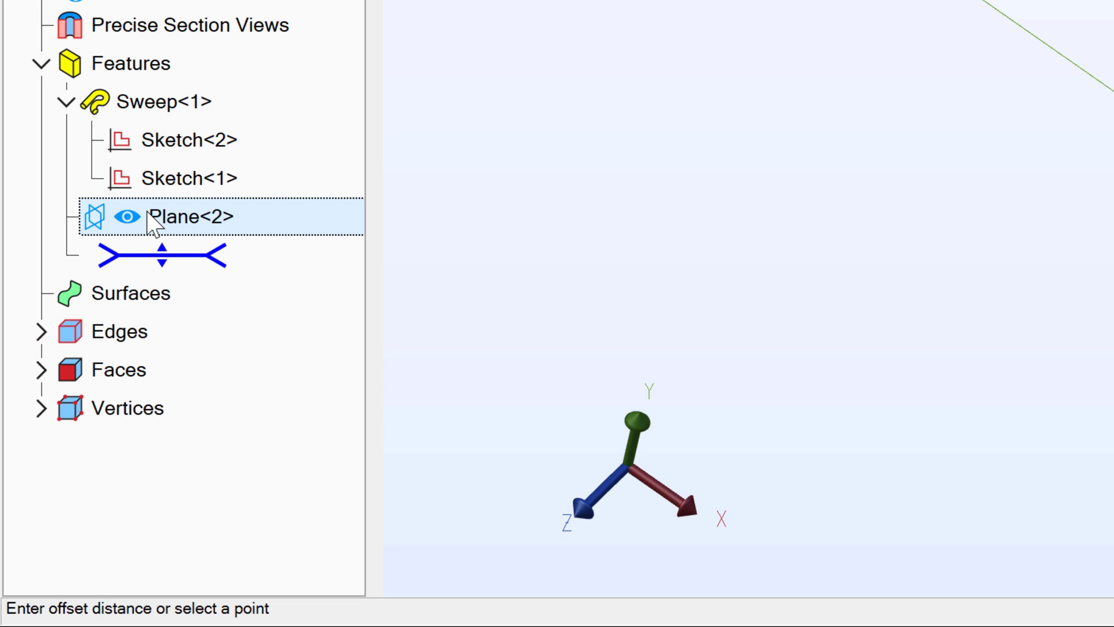
drag(149, 216, 158, 185)
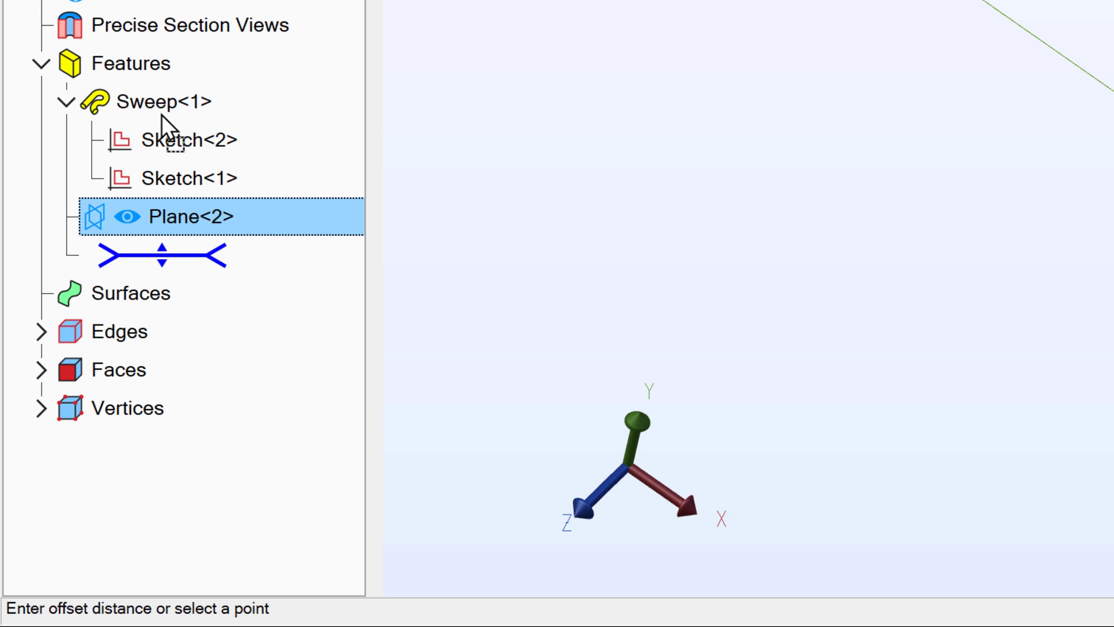
drag(161, 97, 161, 85)
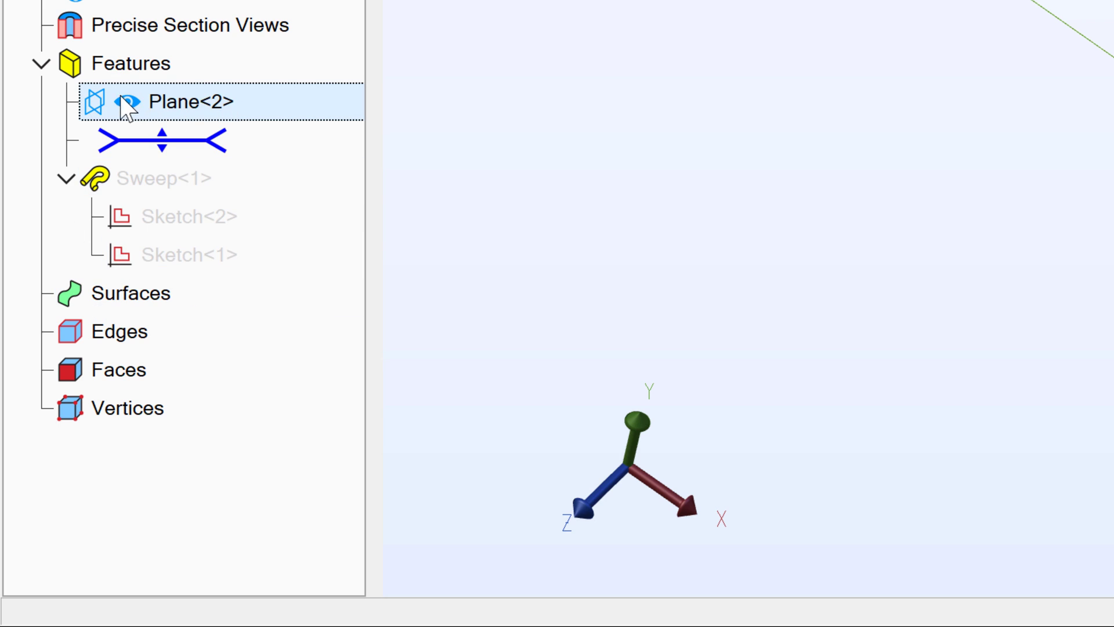
drag(159, 138, 166, 224)
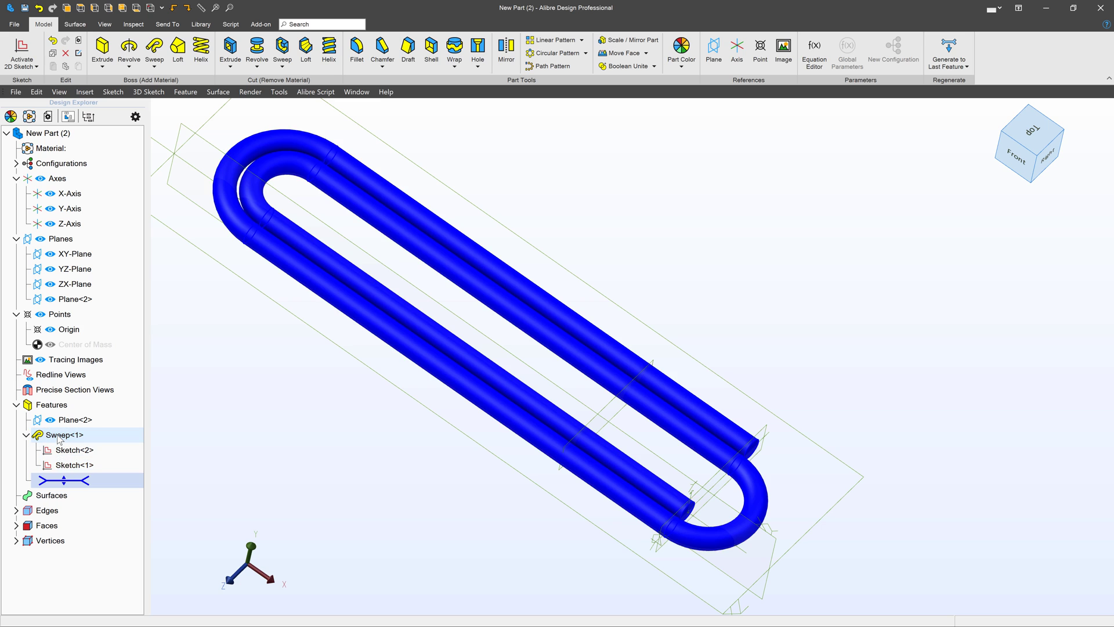
Edit Sweep<1> to use To Geometry with Plane<2> as the end target
right_click(59, 435)
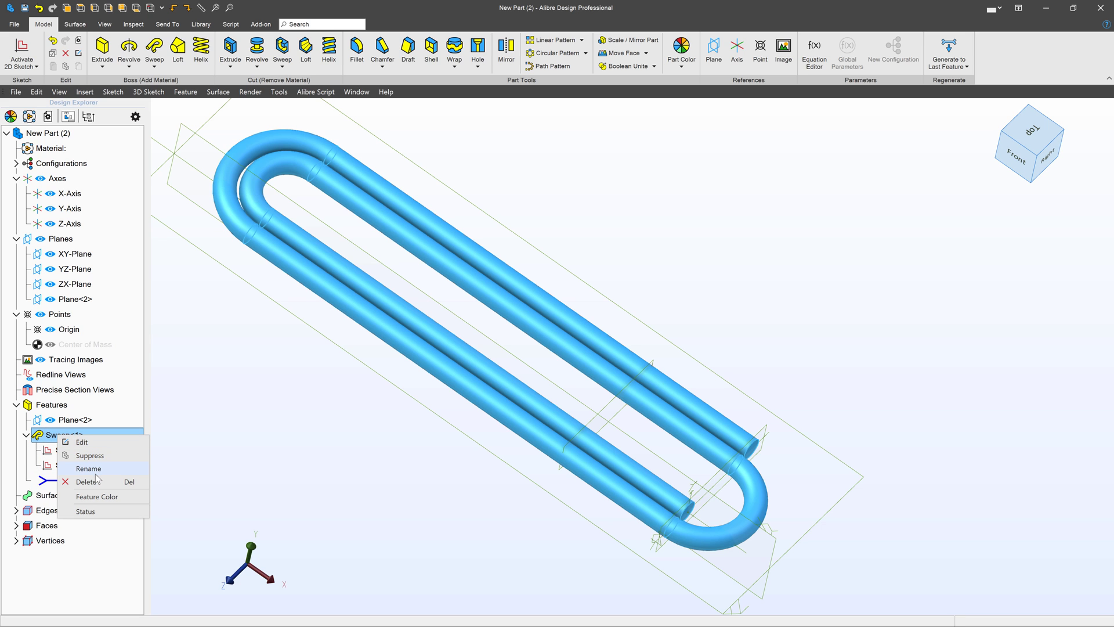
click(86, 442)
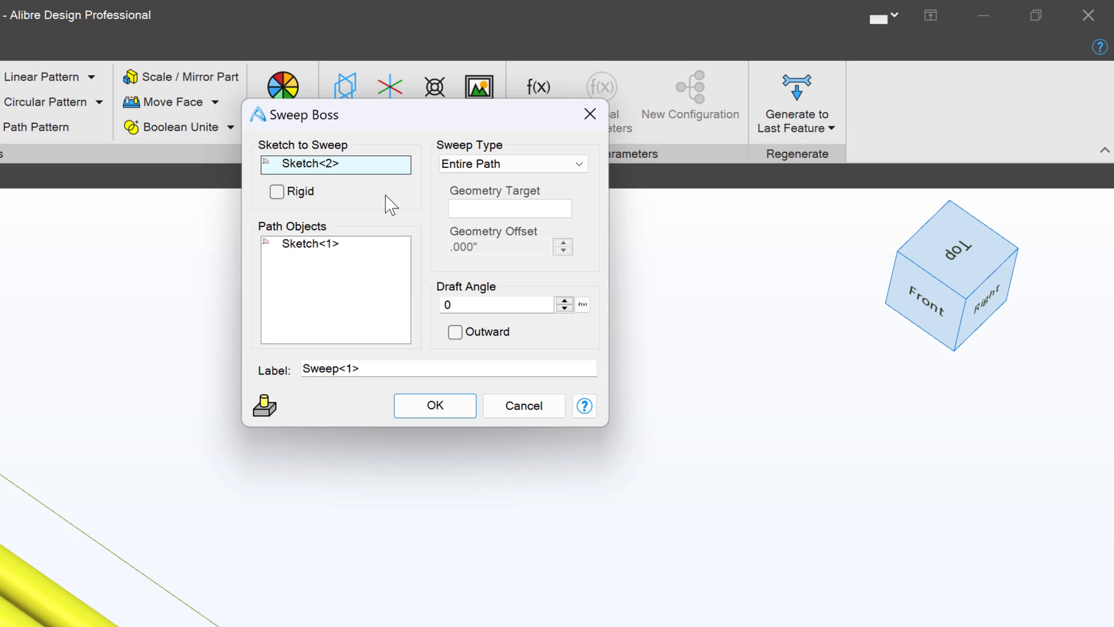
click(488, 170)
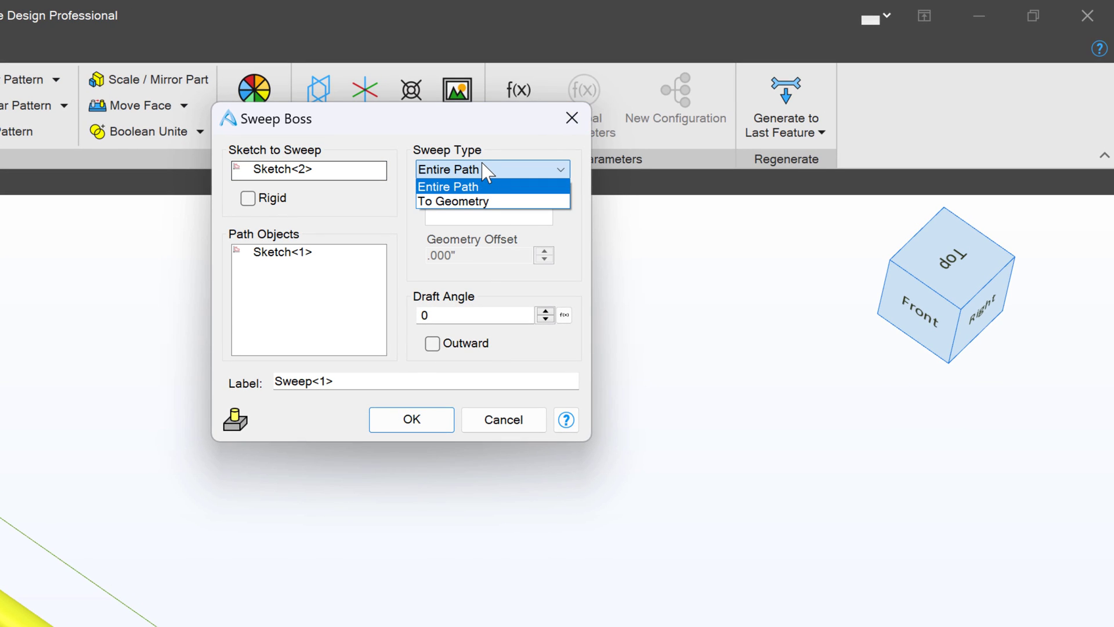
click(452, 201)
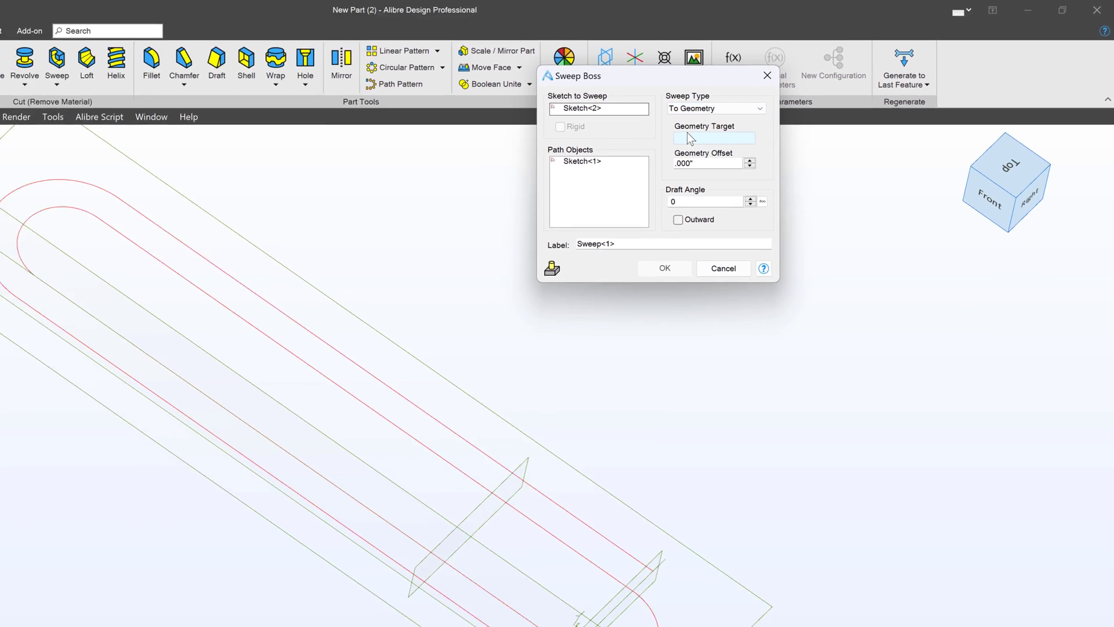
click(558, 445)
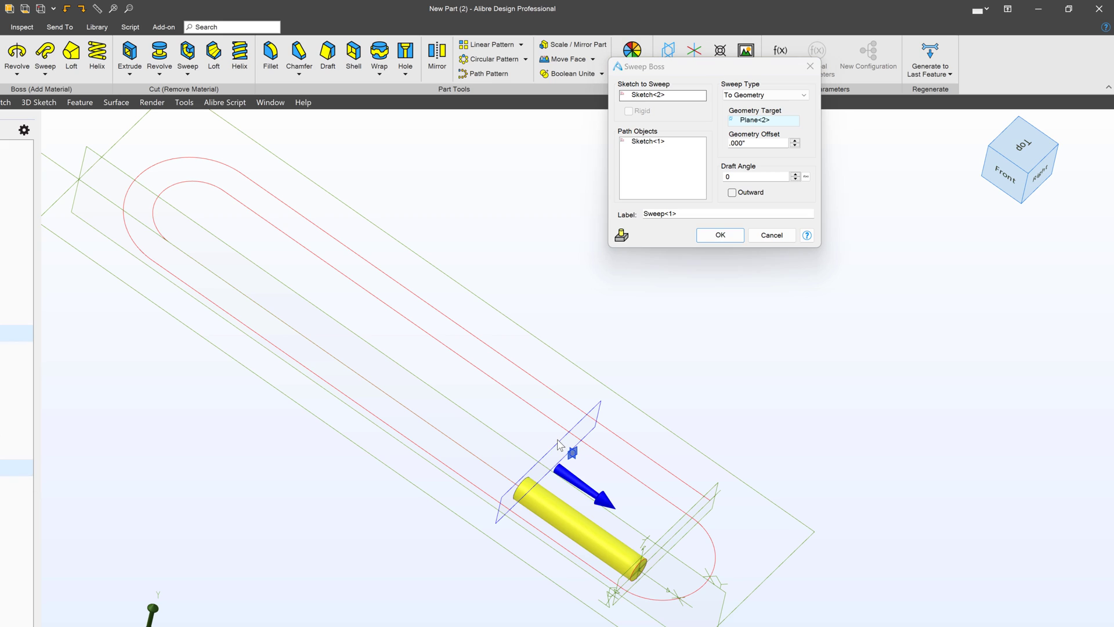
scroll(560, 459, up, 2)
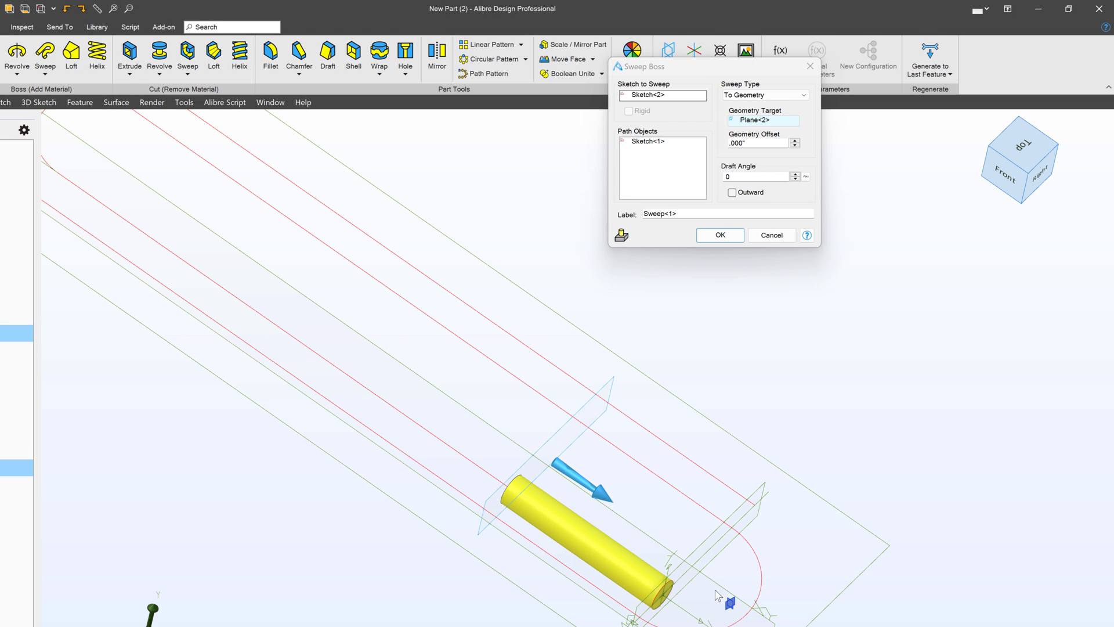
Set the sweep's geometry offset to .100 in
click(696, 168)
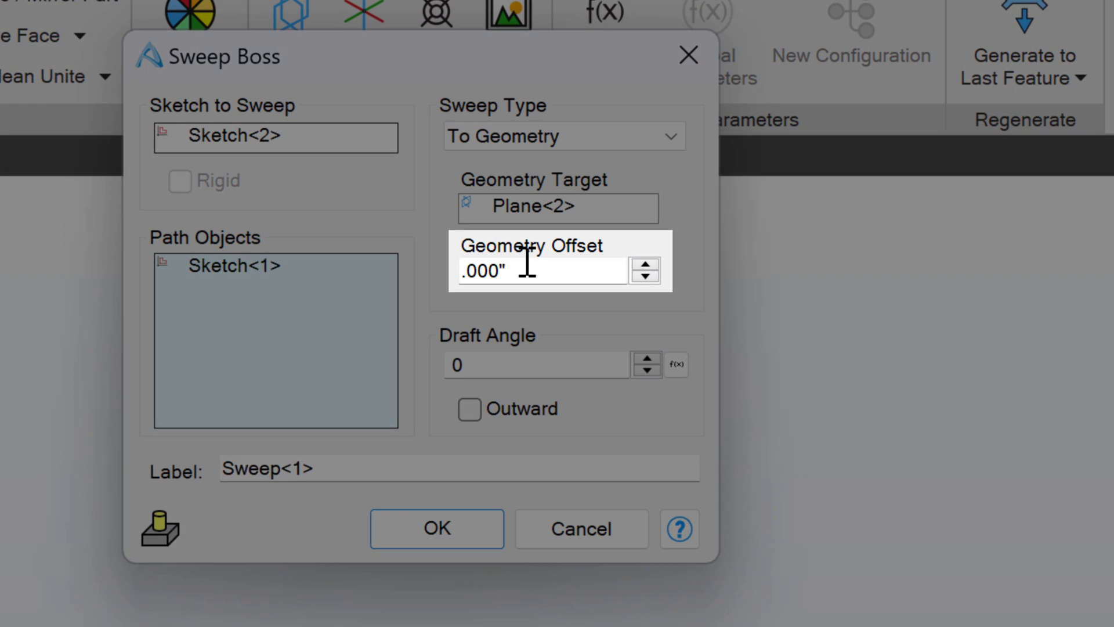
click(677, 184)
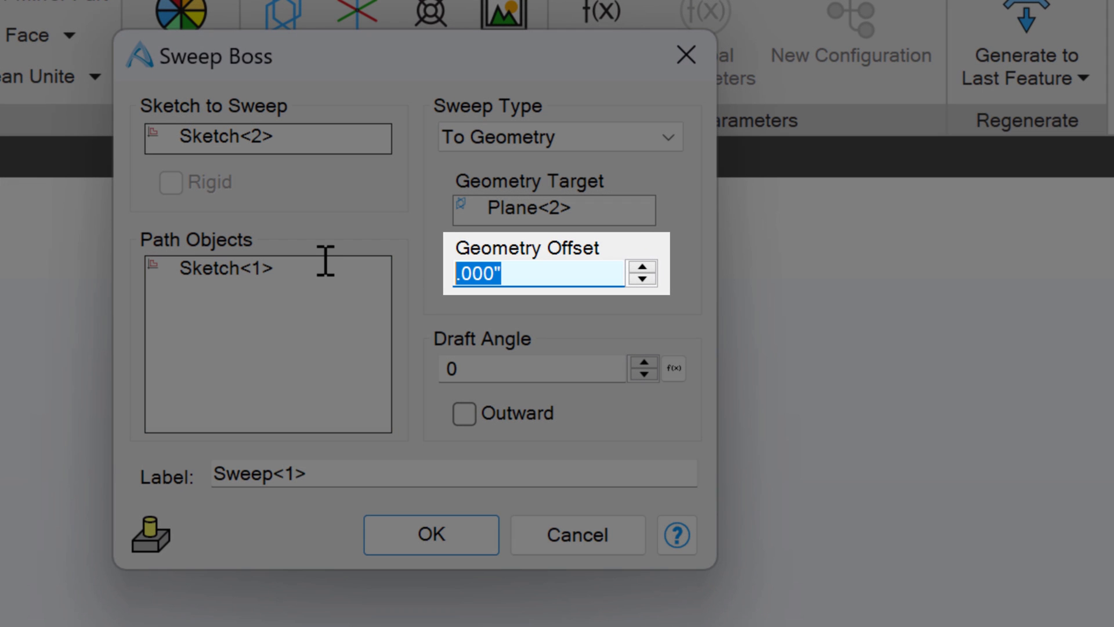
text(.1)
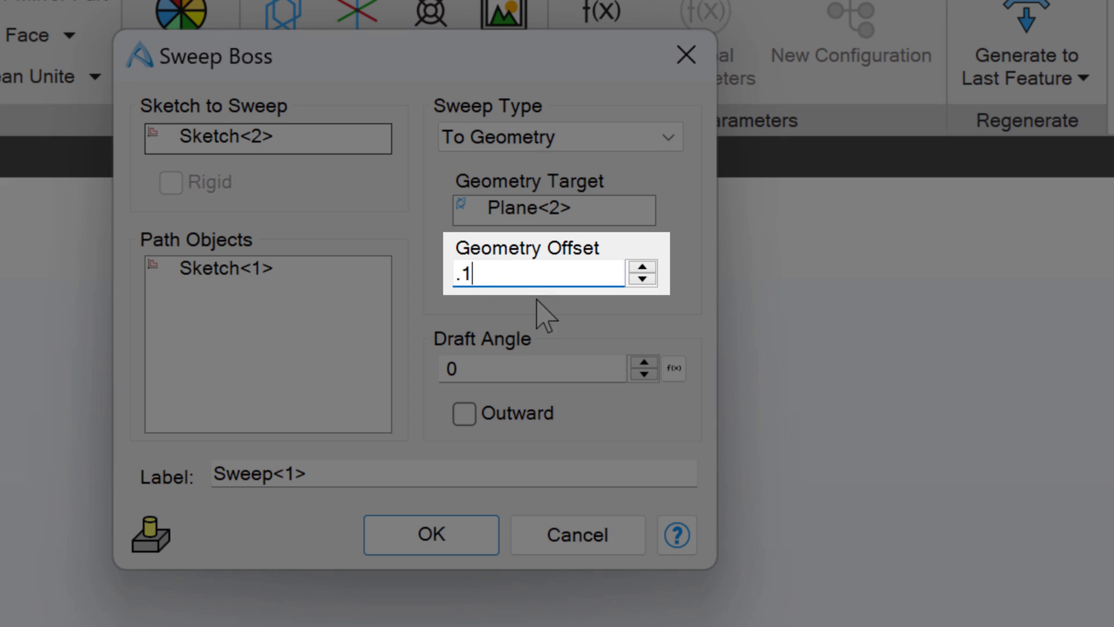
click(524, 371)
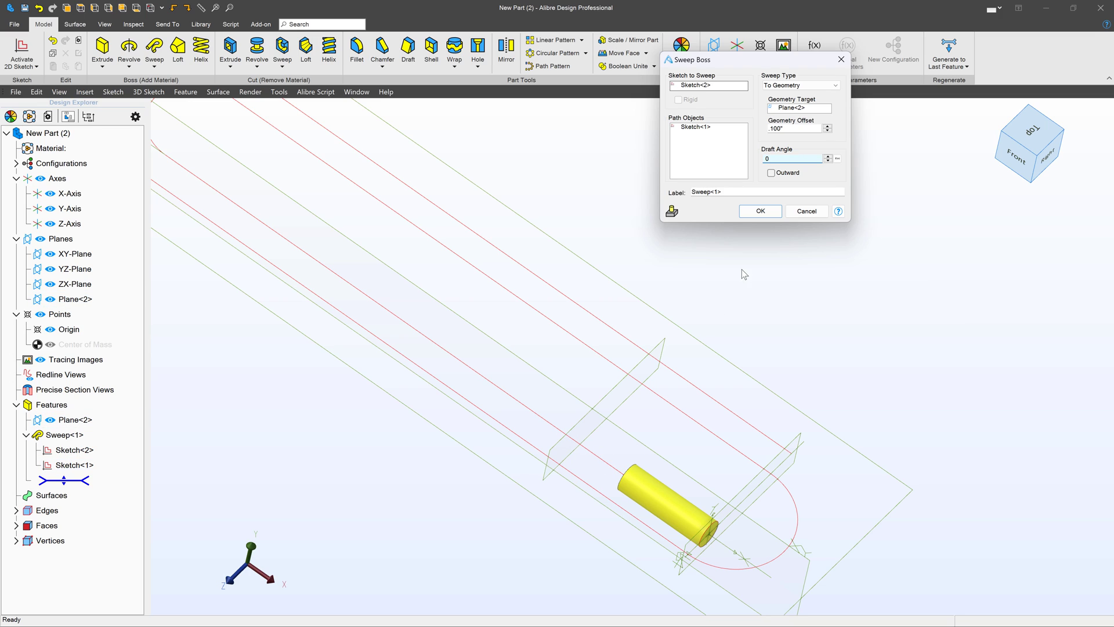
Make the sweep's geometry offset -.100 in so the wire extends beyond Plane<2>
key(shift+Tab)
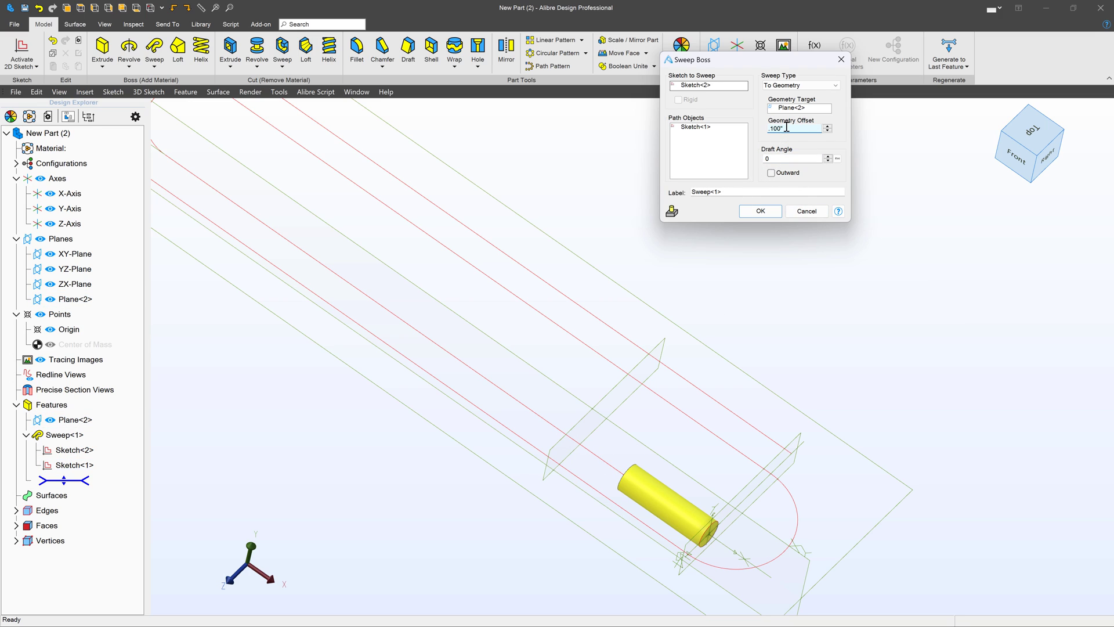
drag(787, 127, 762, 128)
text(-)
key(Tab)
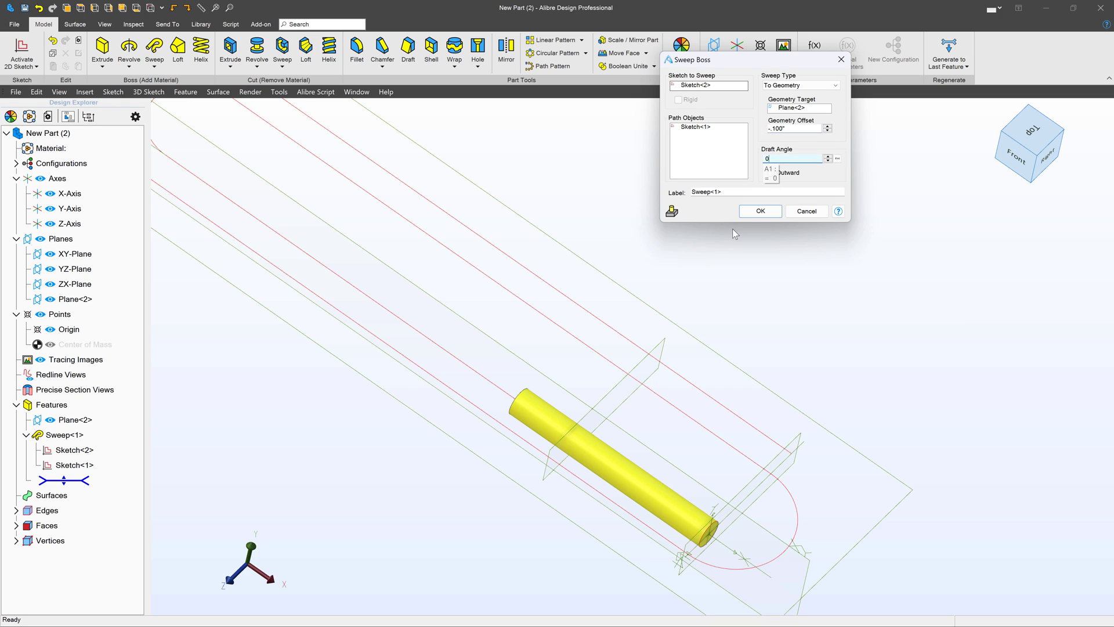